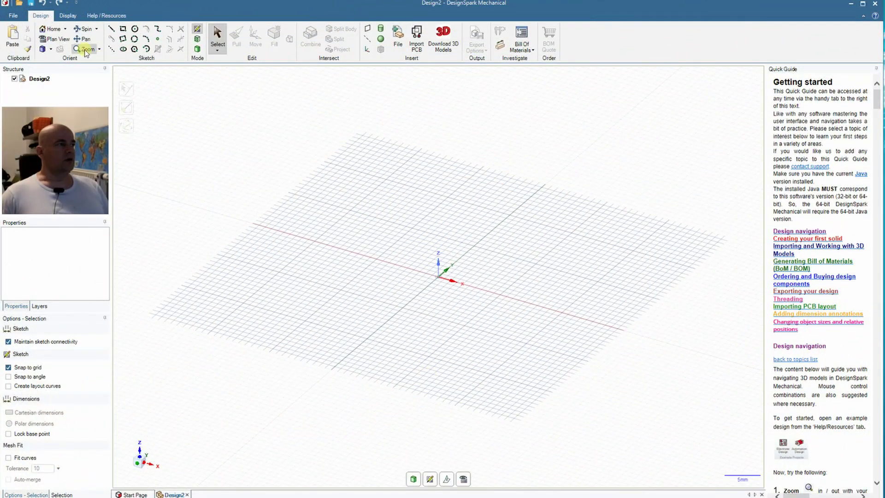
- Sketch a rectangle defined from its center at the origin, 1.5 mm wide and 7.5 mm high
left_click(123, 29)
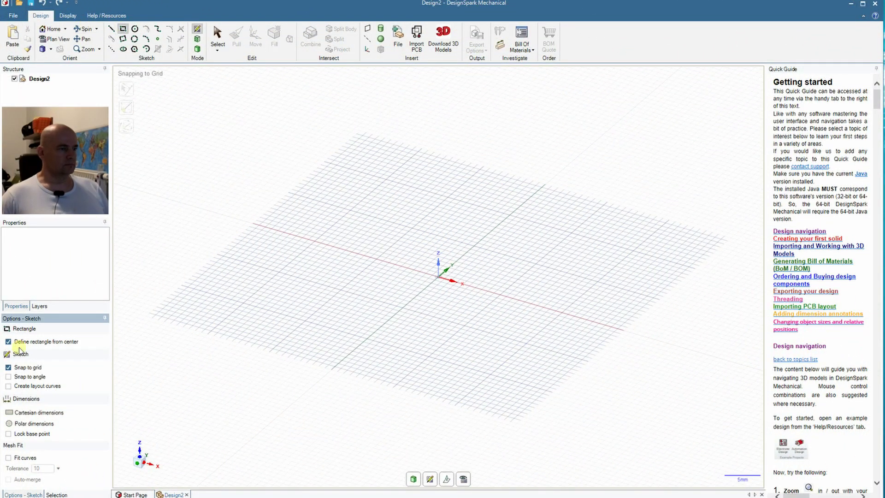
left_click(464, 479)
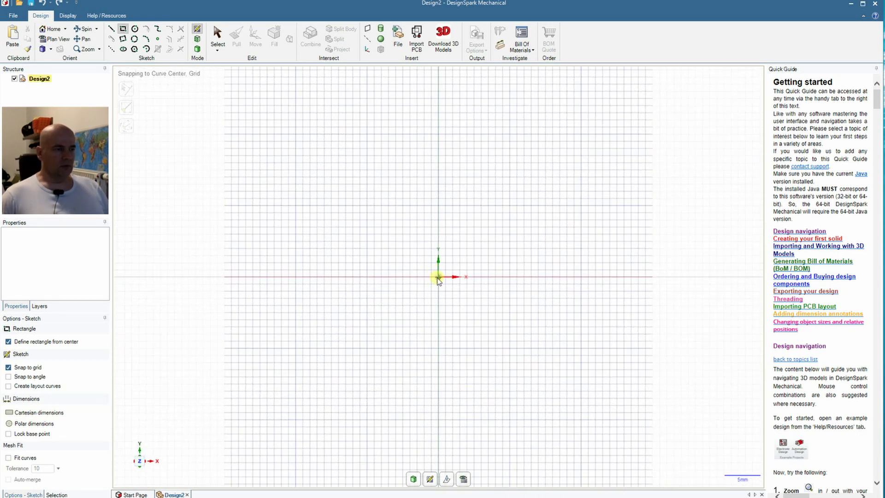
left_click(439, 277)
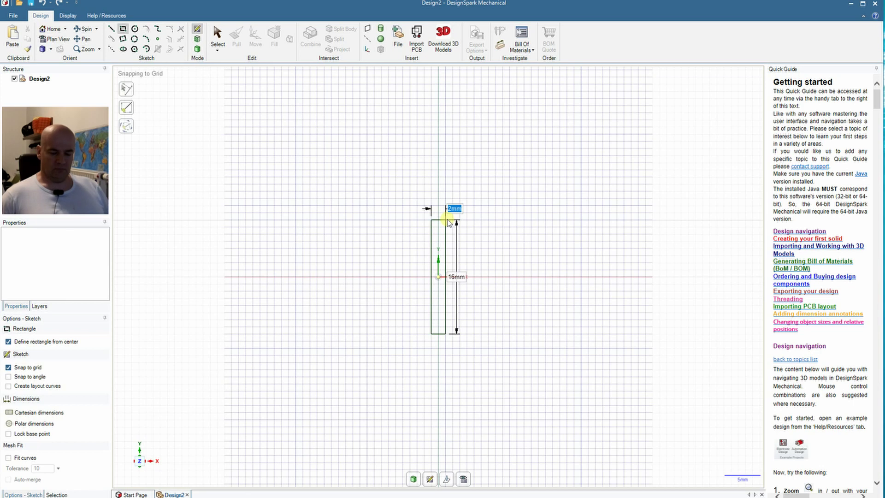
type("1,5")
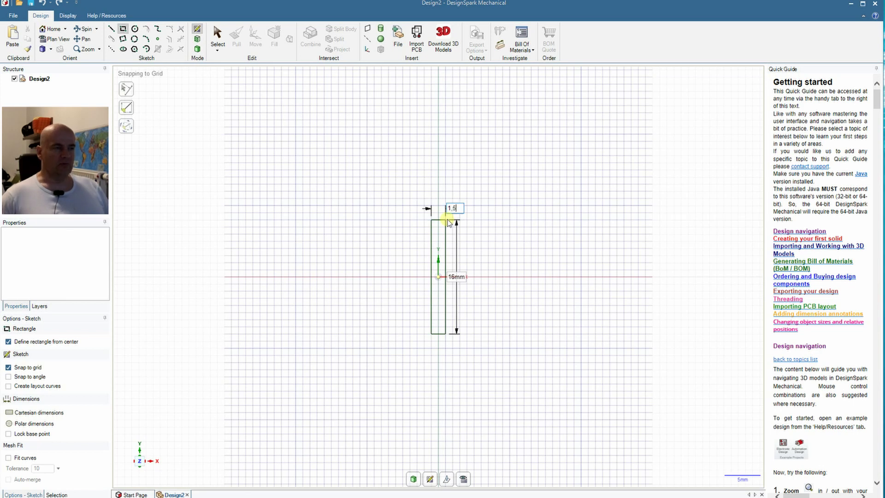
key("Tab")
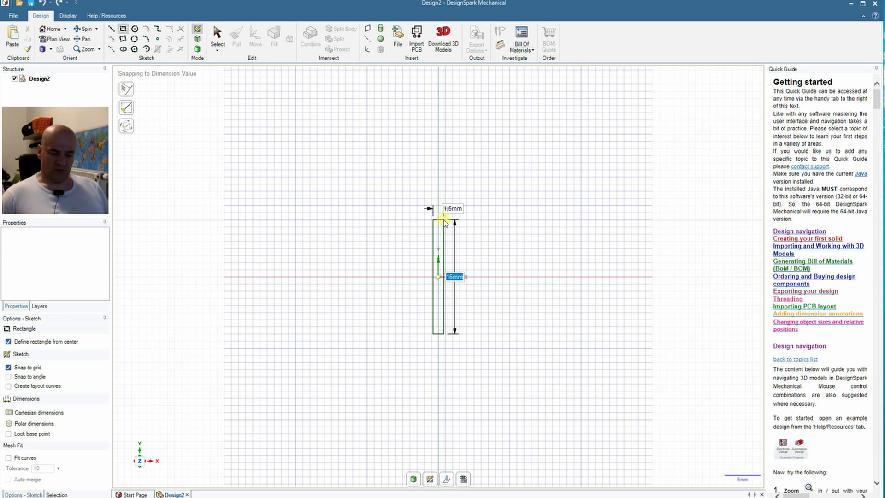
type("7,5")
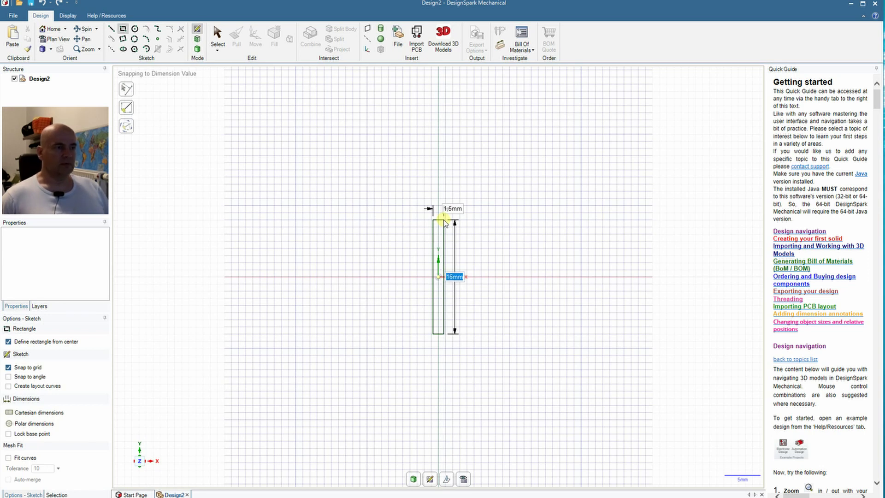
key("Return")
- Set up a Pull revolve of the rectangular surface about the Z axis with the Revolve helix option enabled
scroll(457, 299, "up", 3)
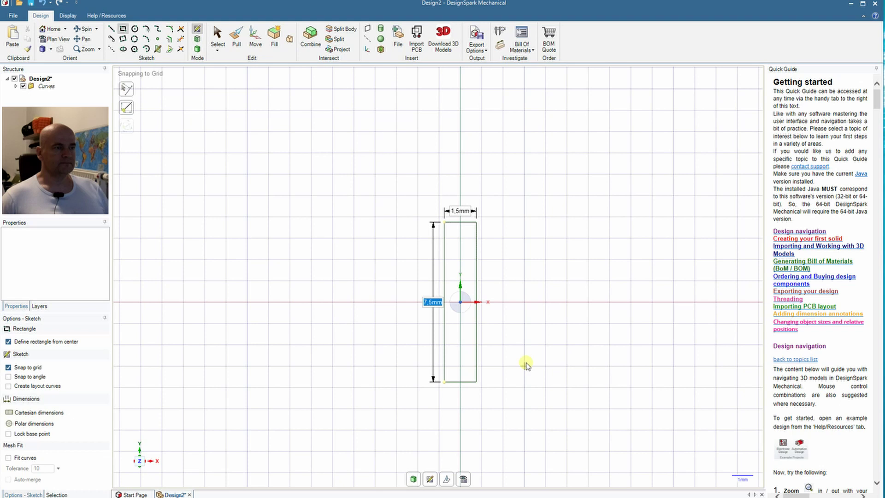
key("p")
middle_click_drag(501, 345, 451, 276)
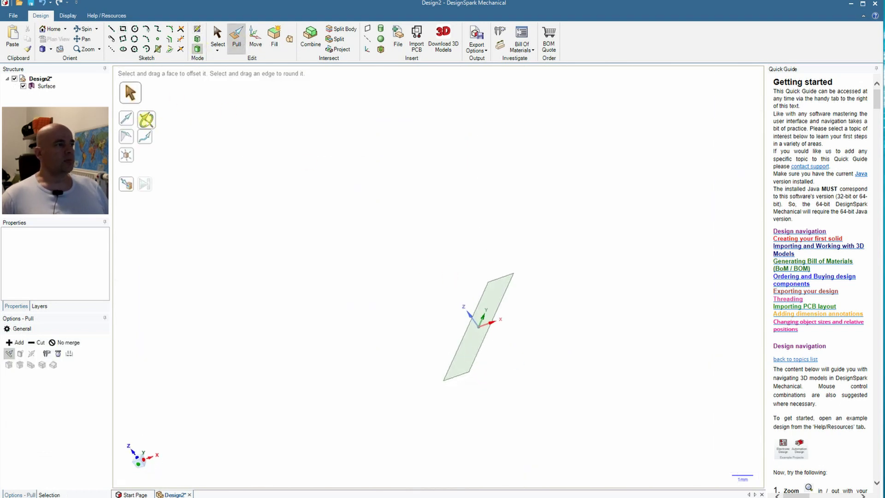
left_click(146, 120)
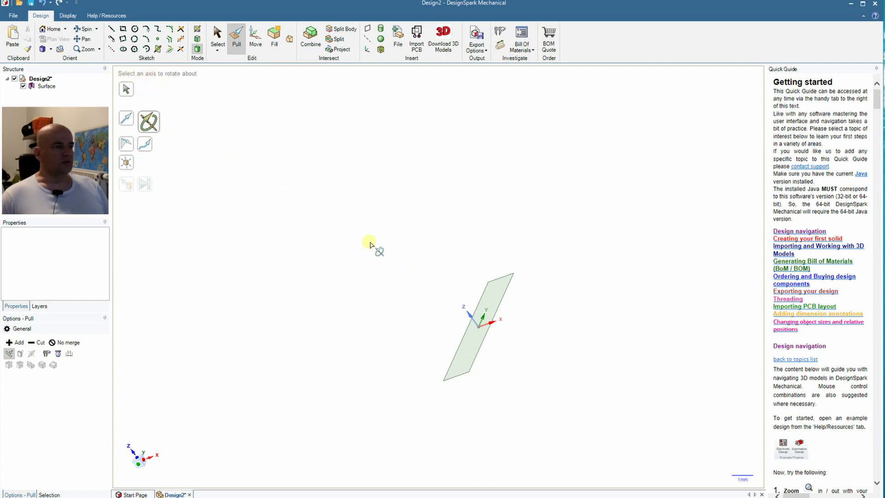
left_click(471, 318)
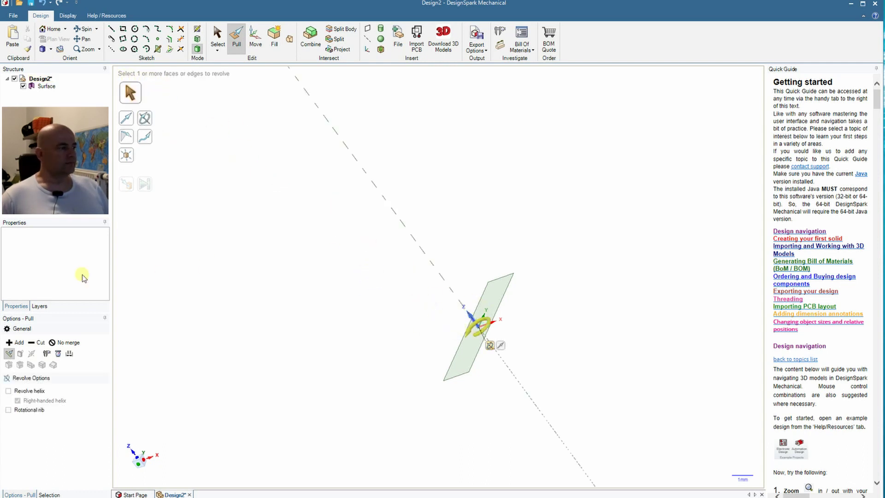
left_click(8, 391)
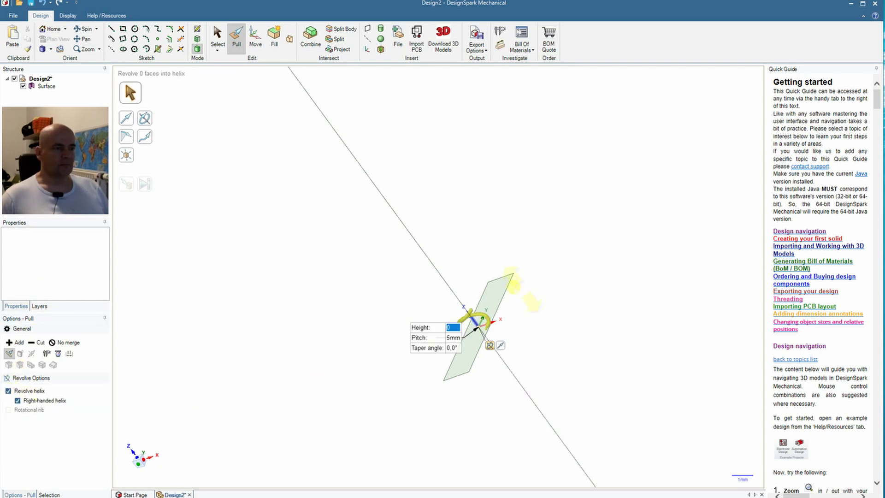
- Revolve the rectangle's edges into helical surfaces with a 20 mm pitch and a 10 mm height
left_click(505, 288)
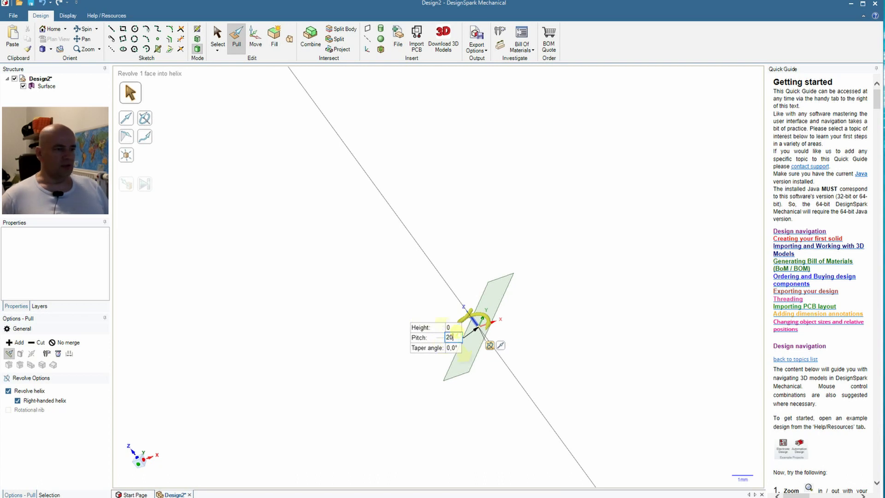
type("20")
key("Return")
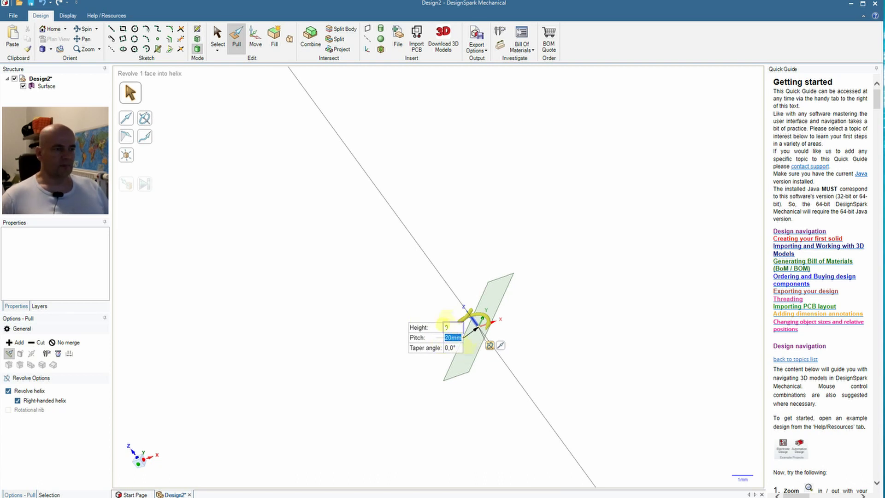
key("Tab")
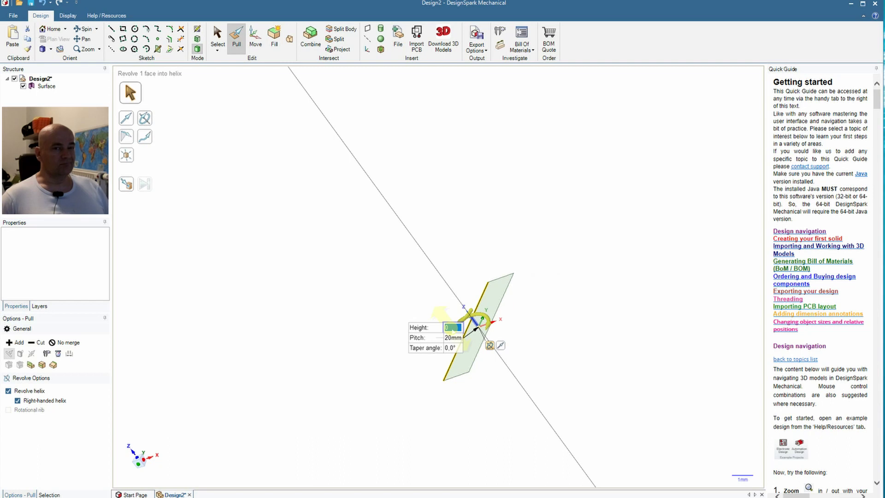
type("10")
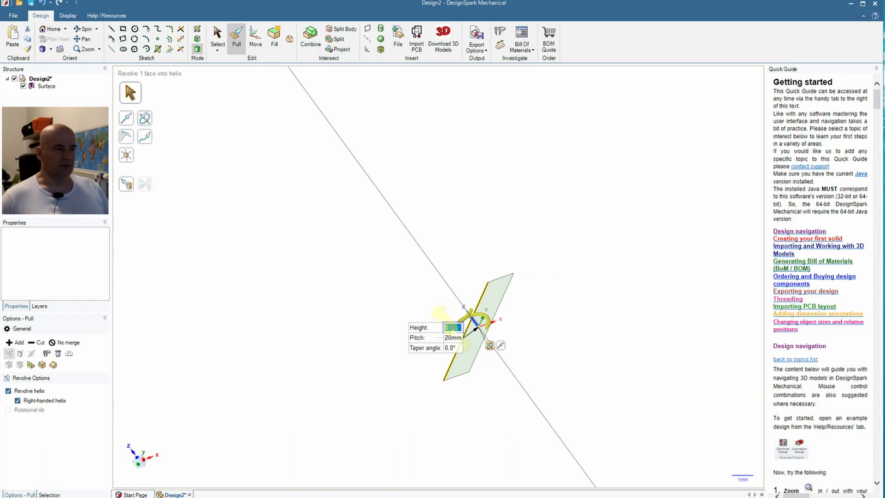
key("Return")
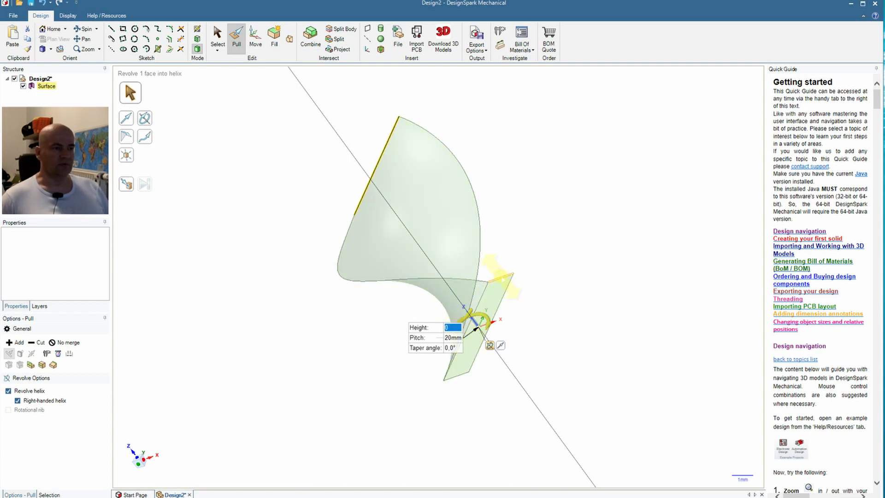
key("Return")
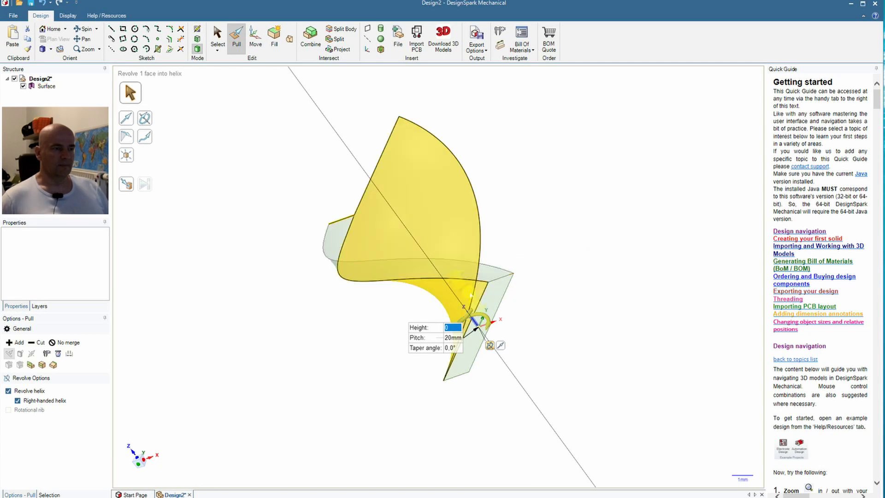
key("Return")
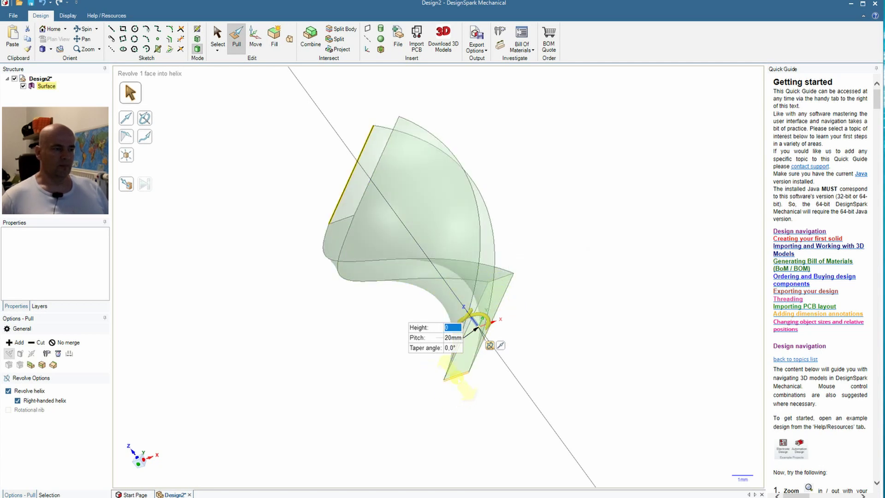
- Extrude the short edge at the upper end of the helical surfaces 7.5 mm to cap the twisted body
middle_click_drag(237, 257, 345, 191)
left_click(369, 141)
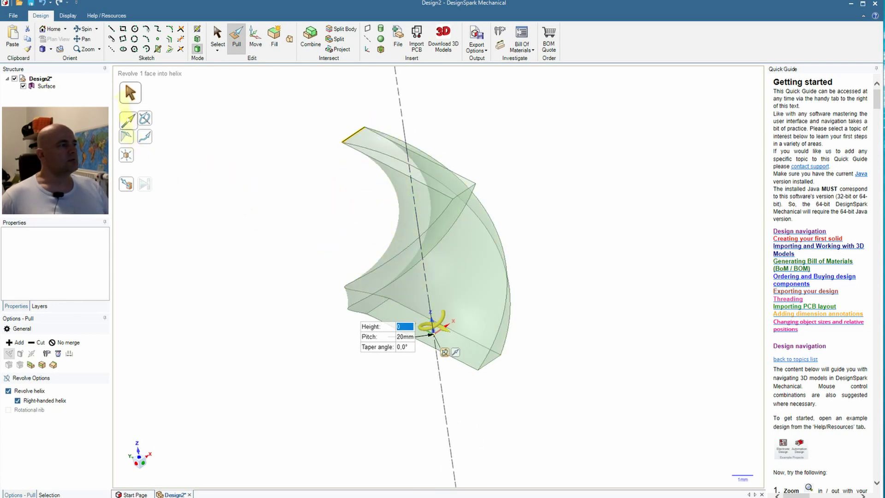
left_click(126, 118)
left_click(352, 134)
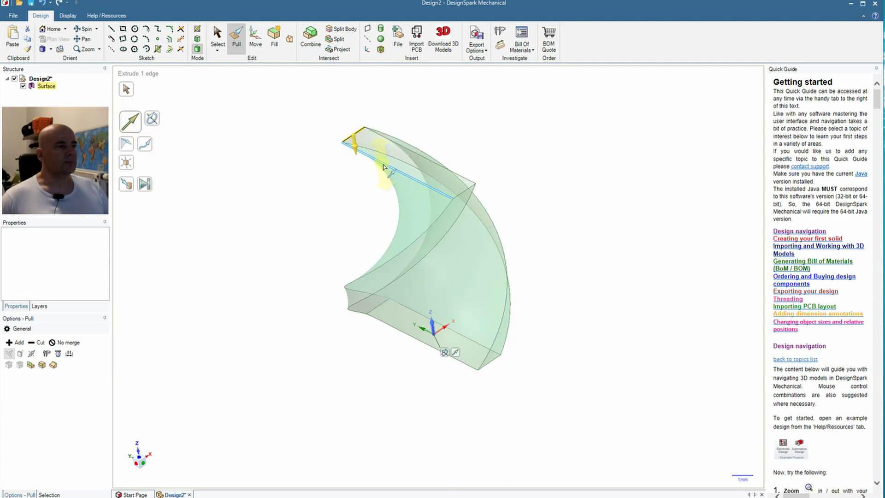
left_click(374, 153)
left_click_drag(363, 138, 477, 199)
type("7")
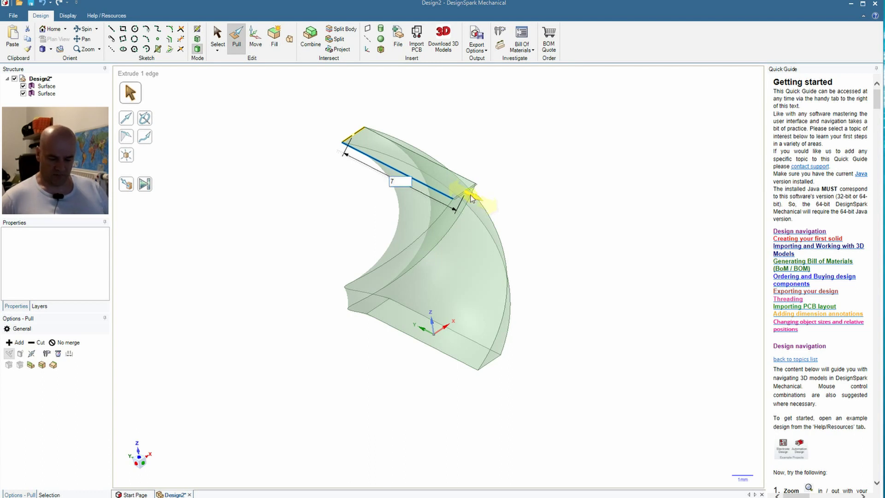
type(".5mm")
key("Return")
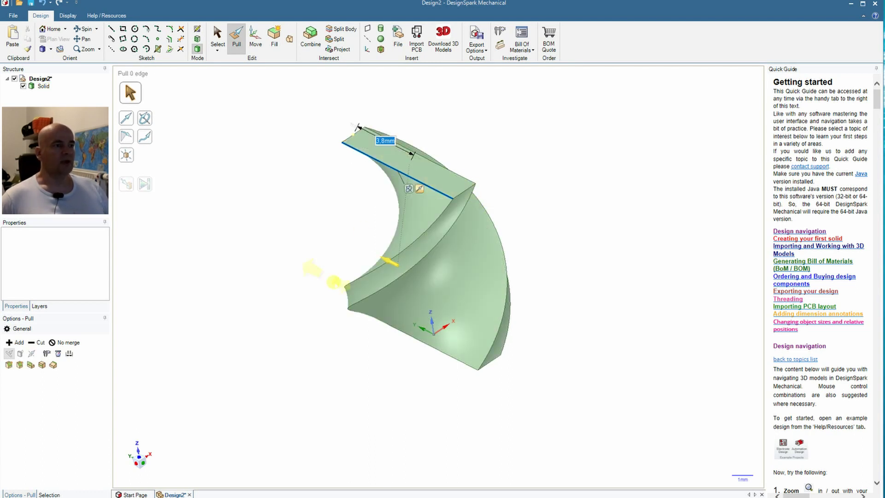
middle_click_drag(322, 388, 317, 372)
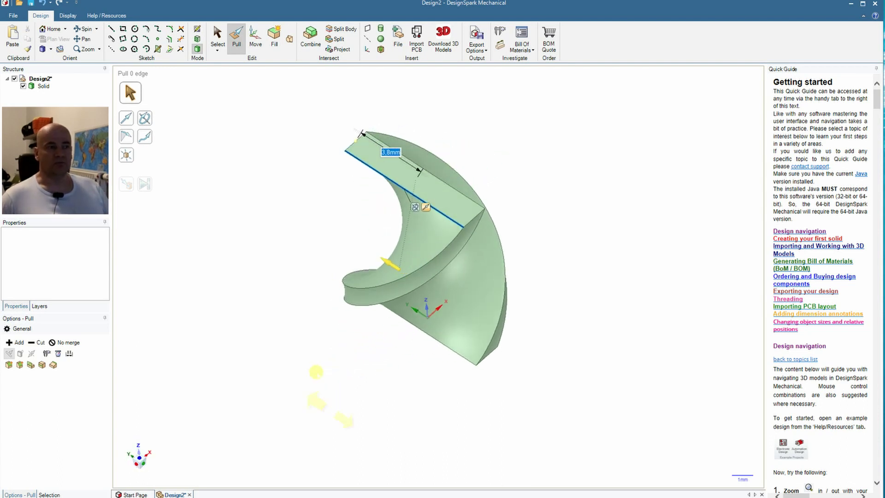
middle_click_drag(290, 302, 271, 241)
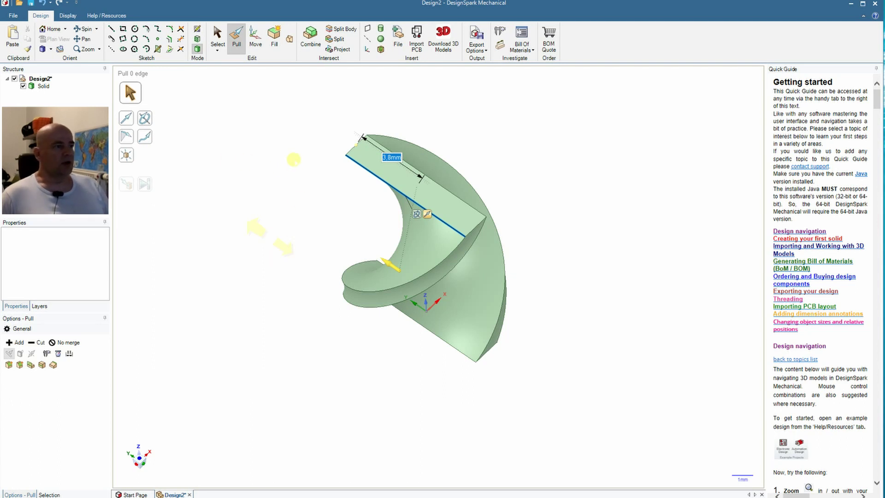
left_click(269, 148)
left_click(399, 175)
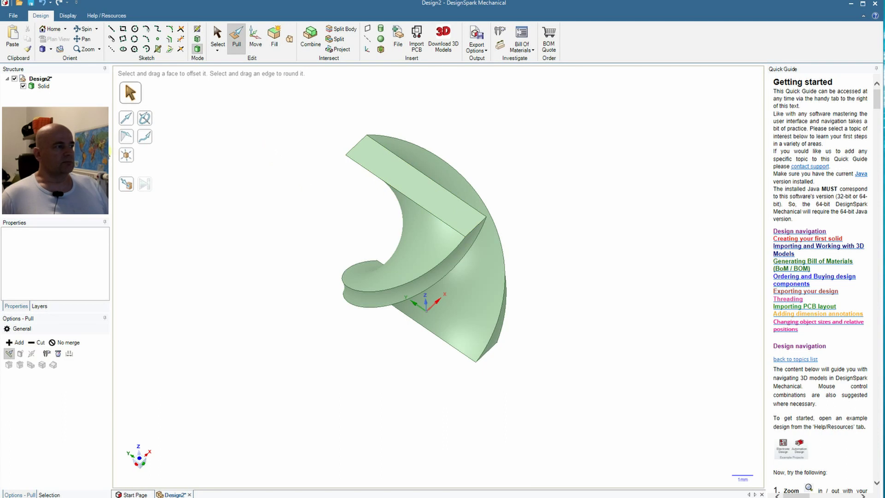
left_click(44, 87)
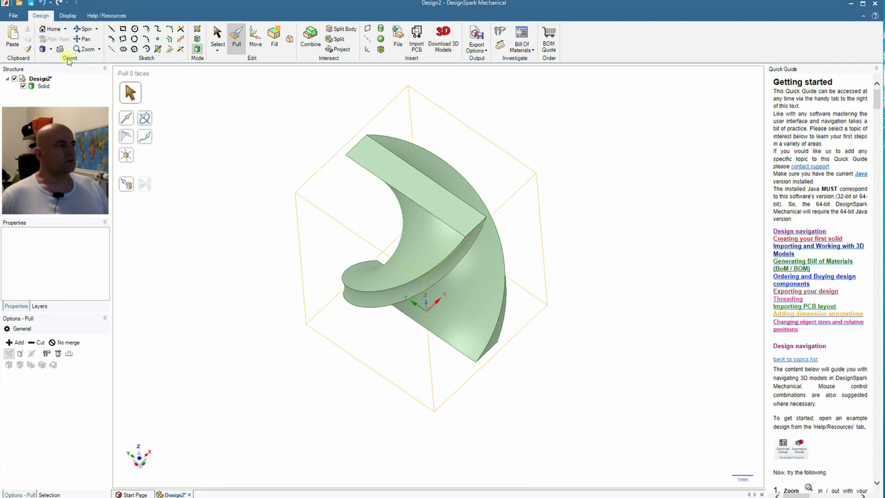
left_click(116, 73)
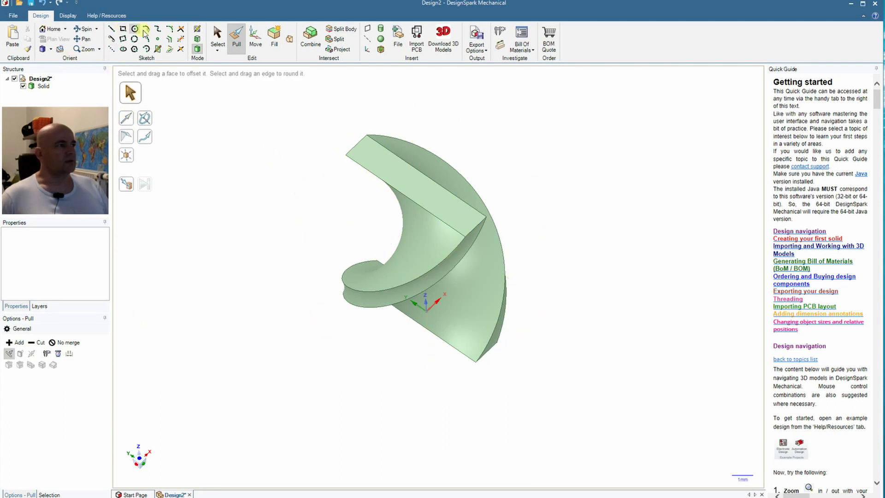
- Start a sketch on the flat upper end face of the twisted solid and hide the solid
left_click(197, 29)
left_click(412, 185)
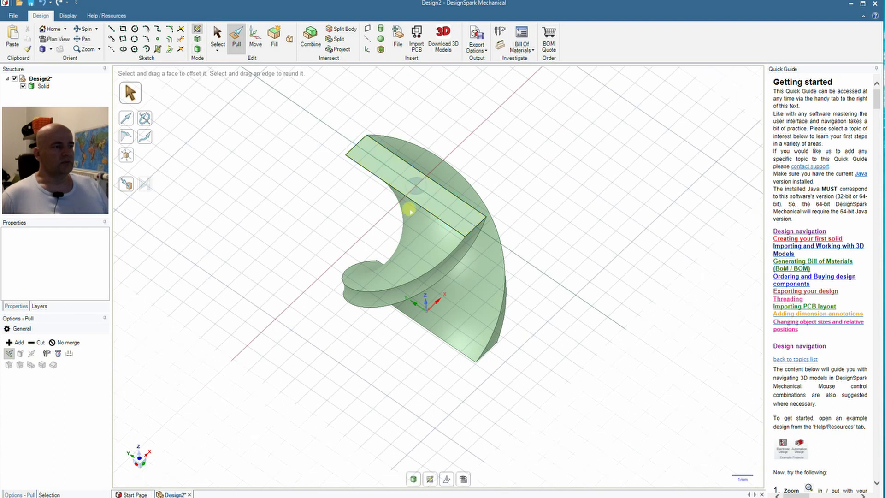
left_click(463, 480)
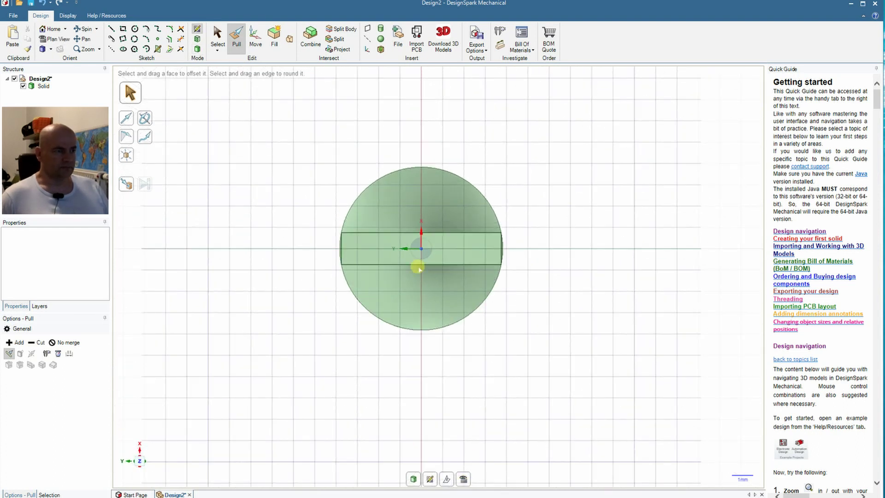
left_click(24, 88)
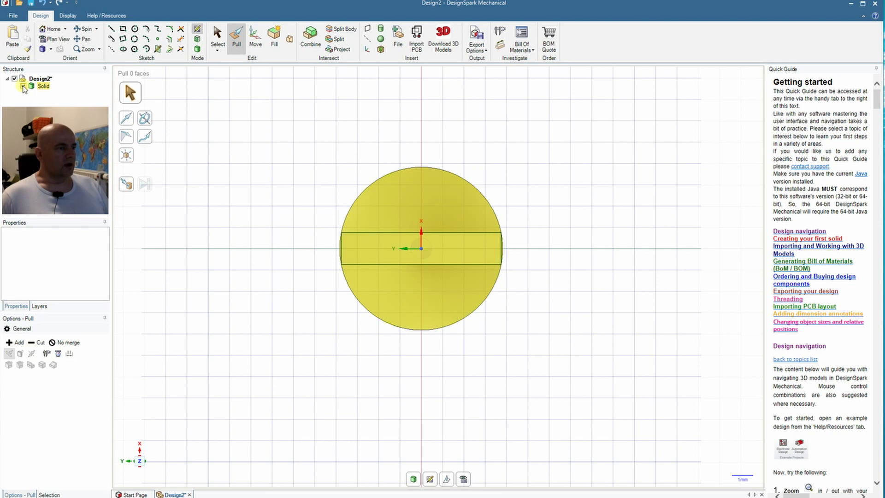
left_click(23, 86)
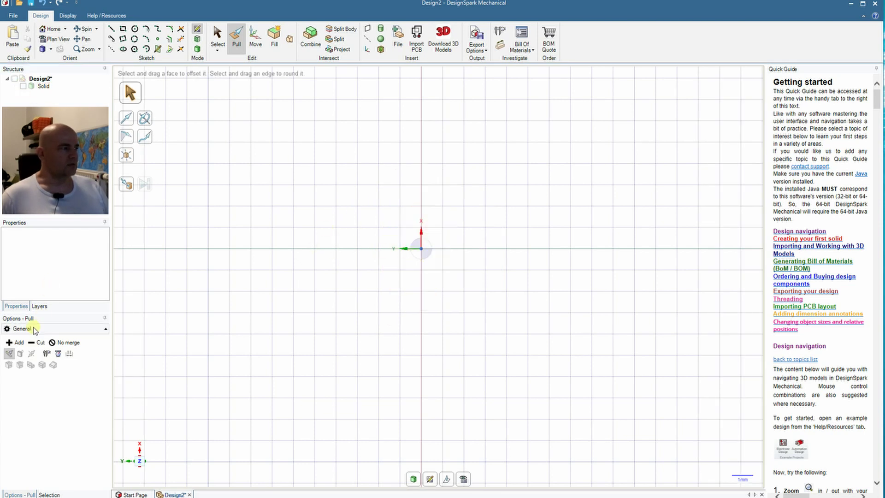
- Sketch a rectangle defined from its center at the origin, 7.5 mm along X and 1.5 mm along Y
left_click(123, 28)
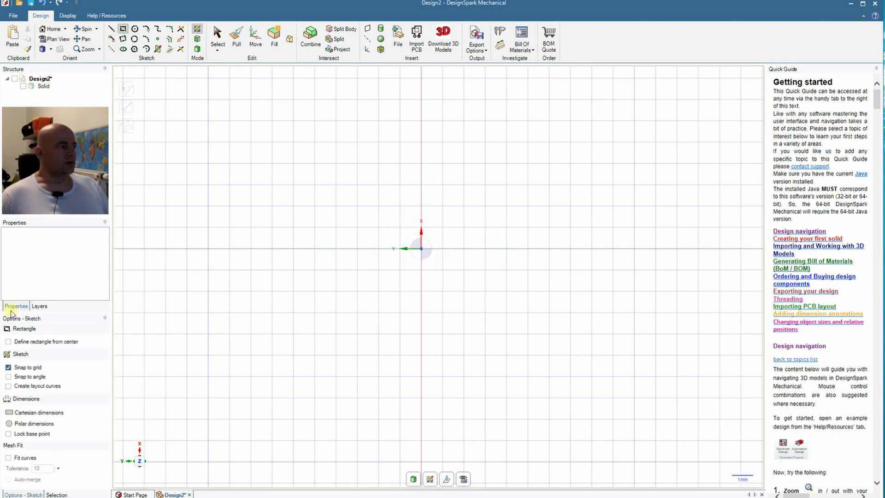
left_click(8, 341)
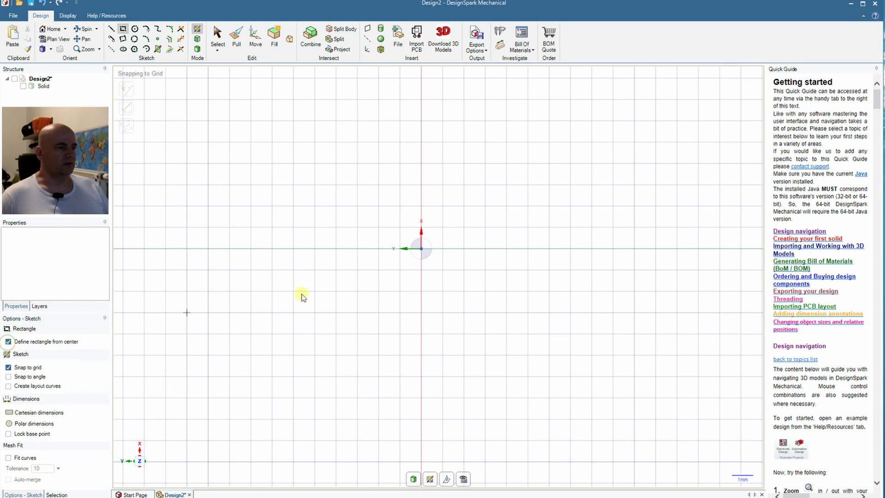
left_click(421, 249)
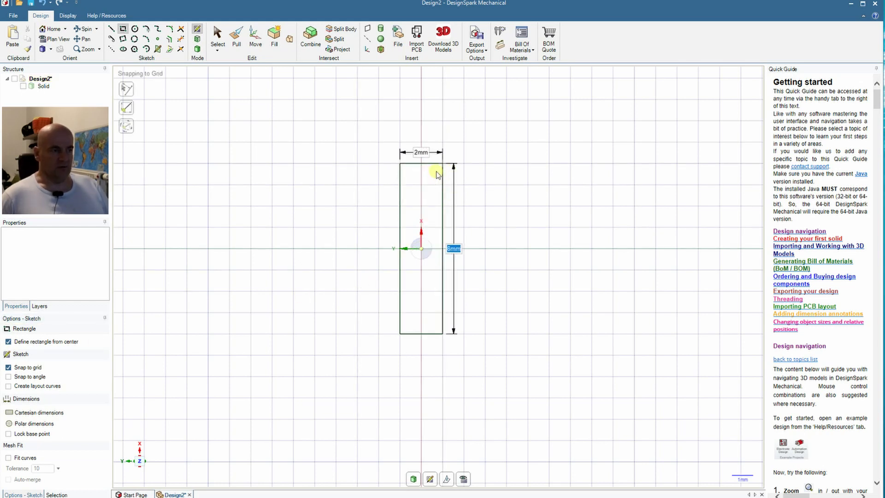
type("7,5")
key("Tab")
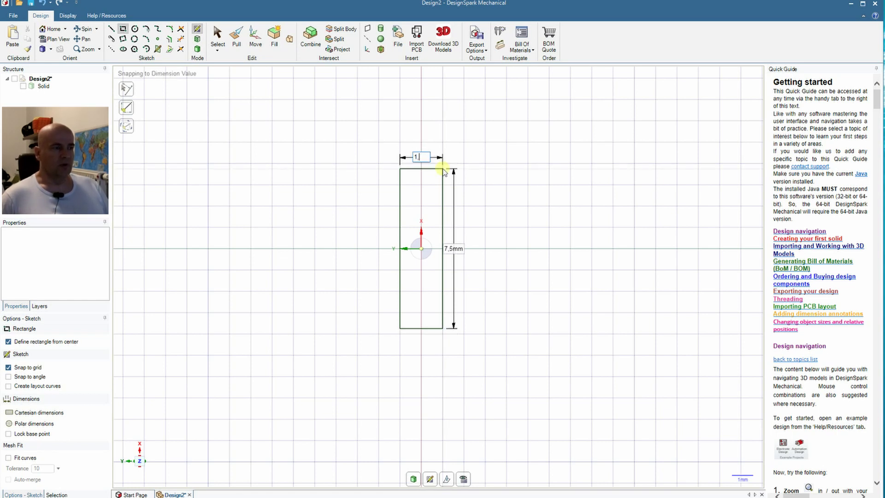
key("Return")
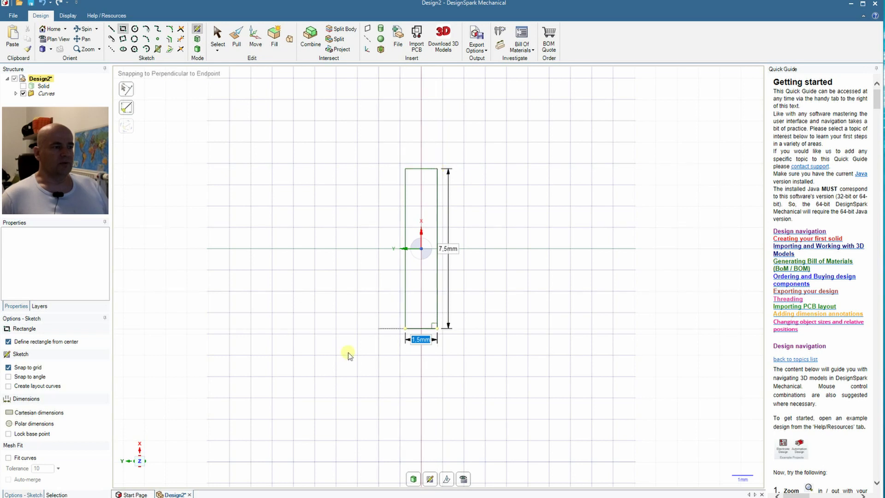
- Set up a Pull revolve about the Z axis with Revolve helix enabled and Right-handed helix disabled
middle_click_drag(328, 389, 279, 331)
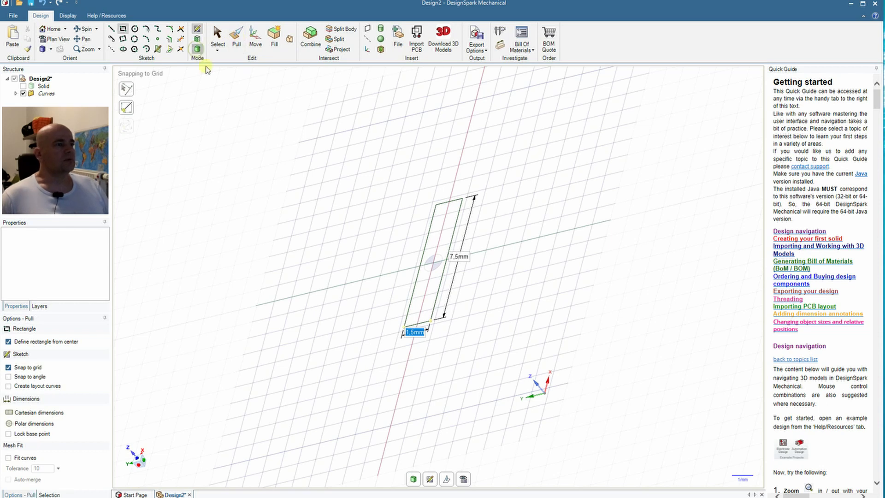
left_click(235, 41)
left_click(144, 118)
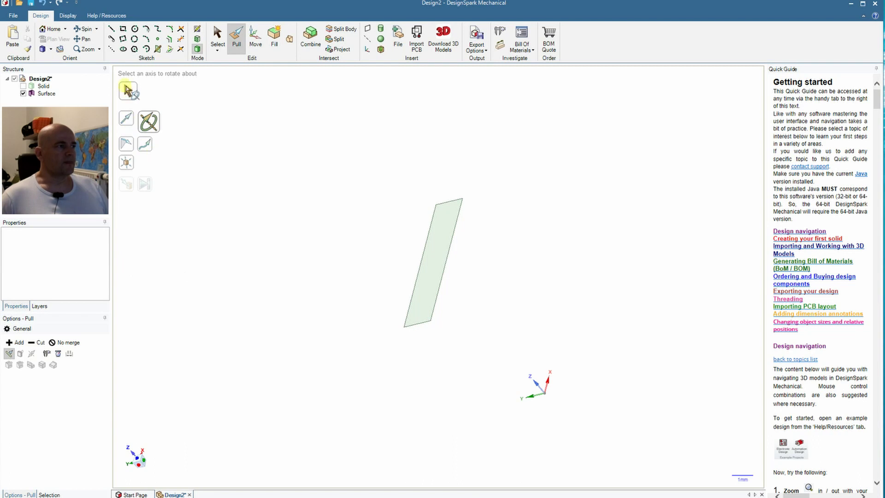
left_click(537, 386)
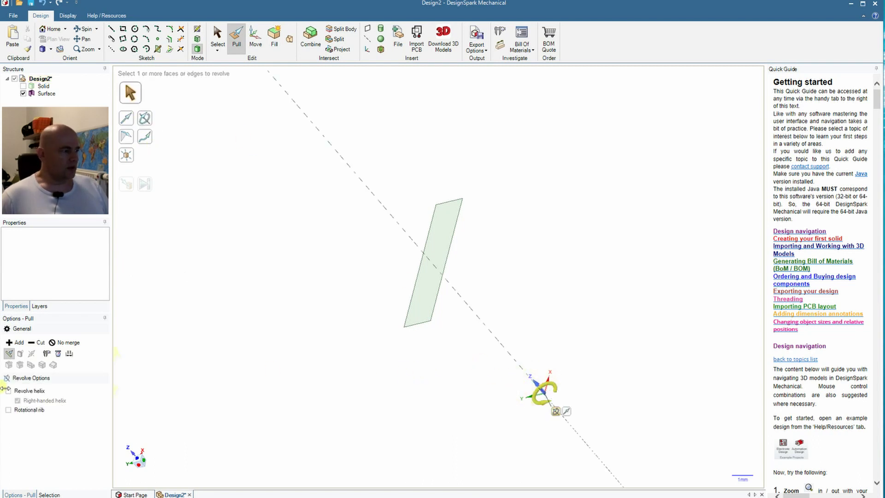
left_click(8, 391)
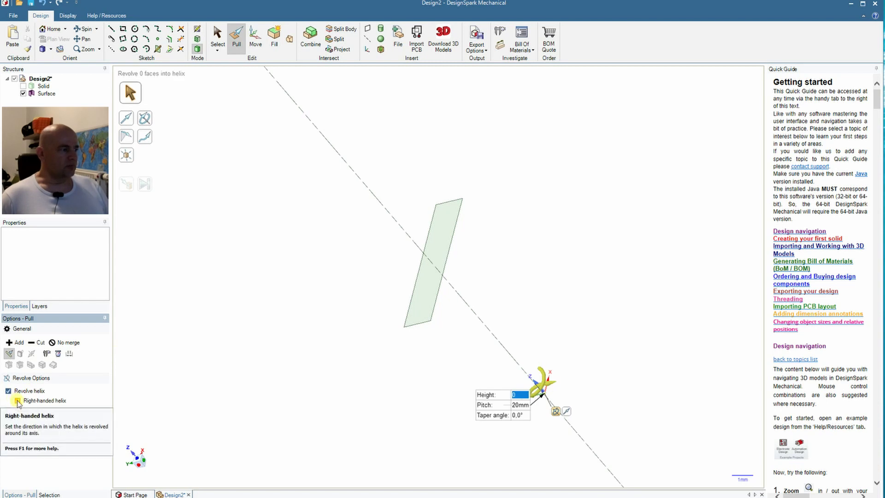
left_click(18, 401)
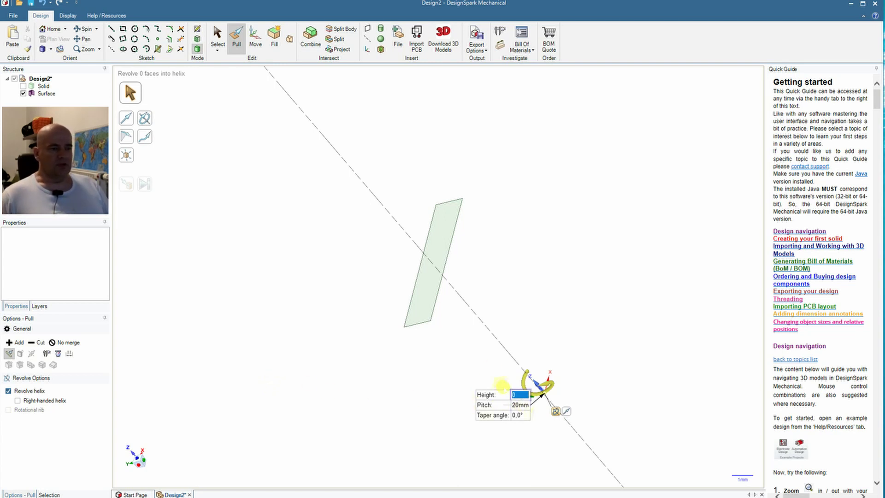
- Revolve the rectangle's edges into left-handed helical surfaces with a height of 10 mm
left_click(428, 278)
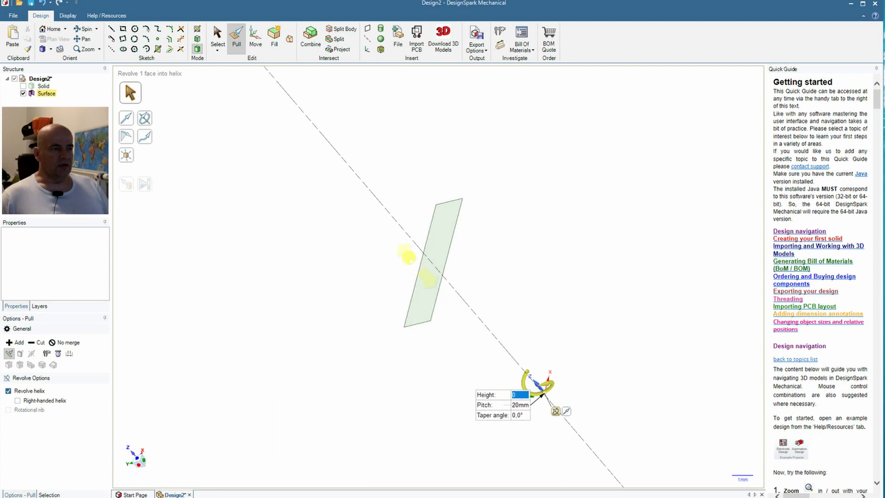
left_click(429, 227)
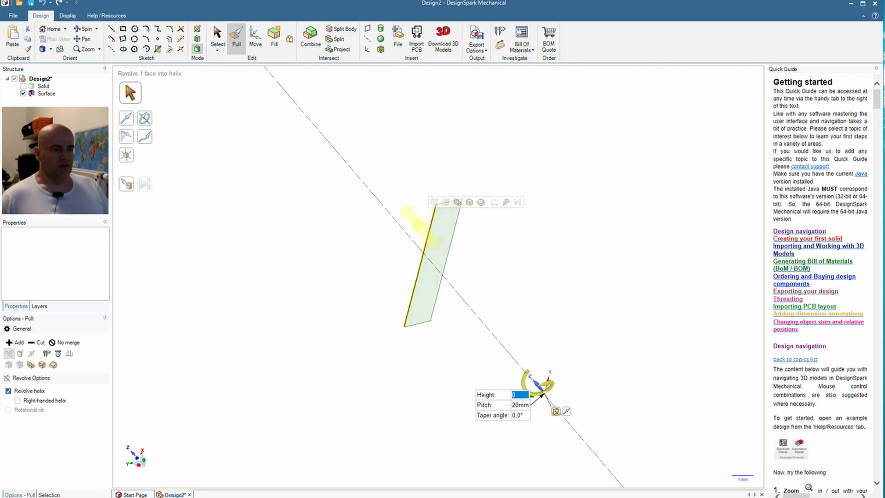
left_click_drag(417, 226, 455, 202)
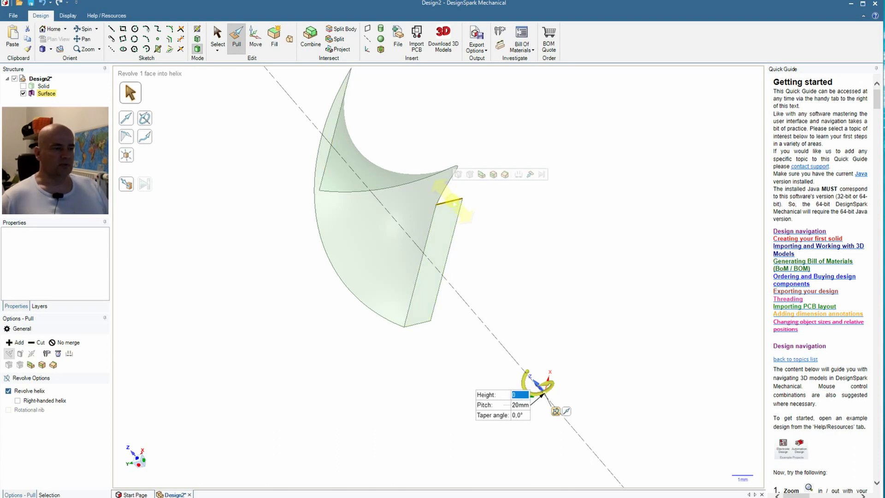
left_click(454, 222)
type("10")
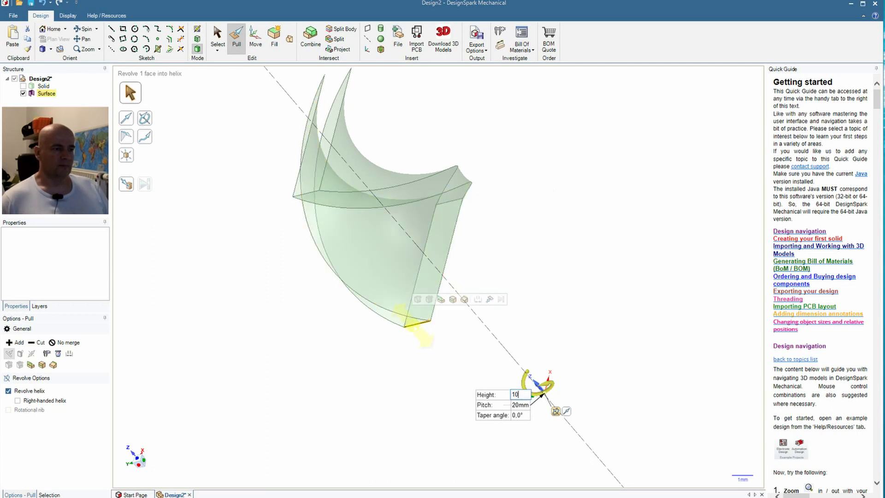
key("Return")
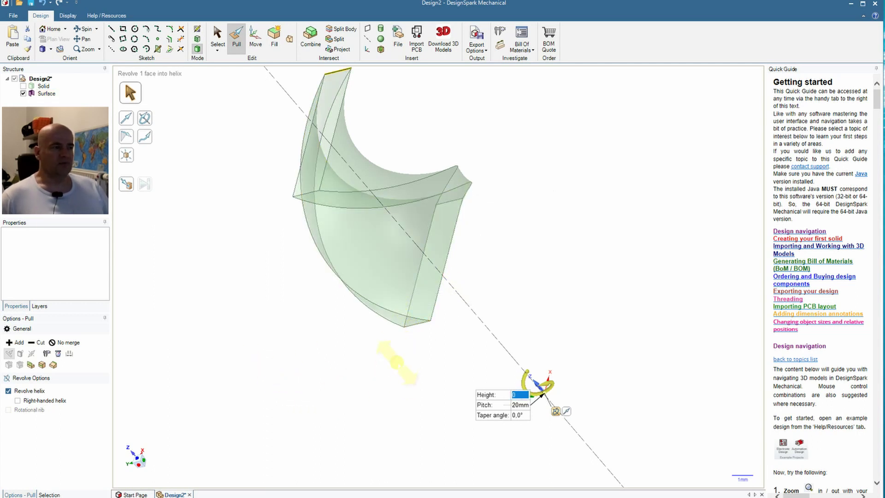
- Extrude the short edge at the far end of the helical surfaces 7.5 mm along the adjacent long edge to close the body
middle_click_drag(235, 329, 270, 339)
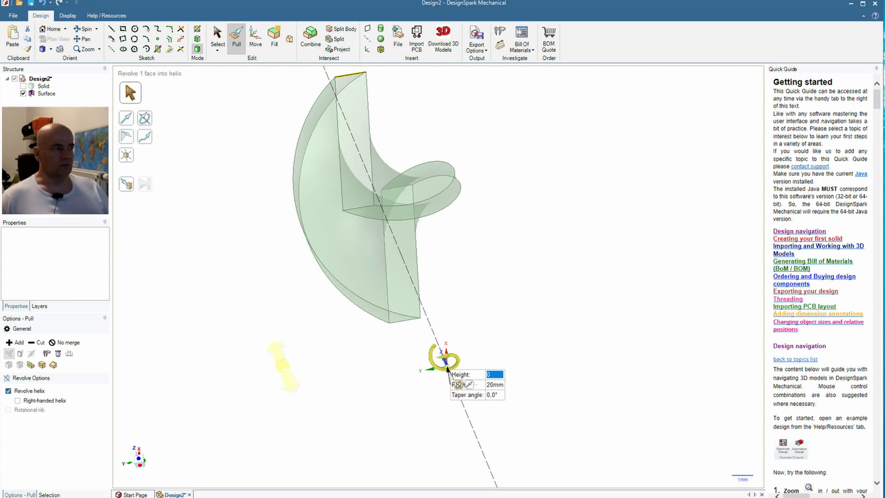
middle_click_drag(237, 297, 233, 317)
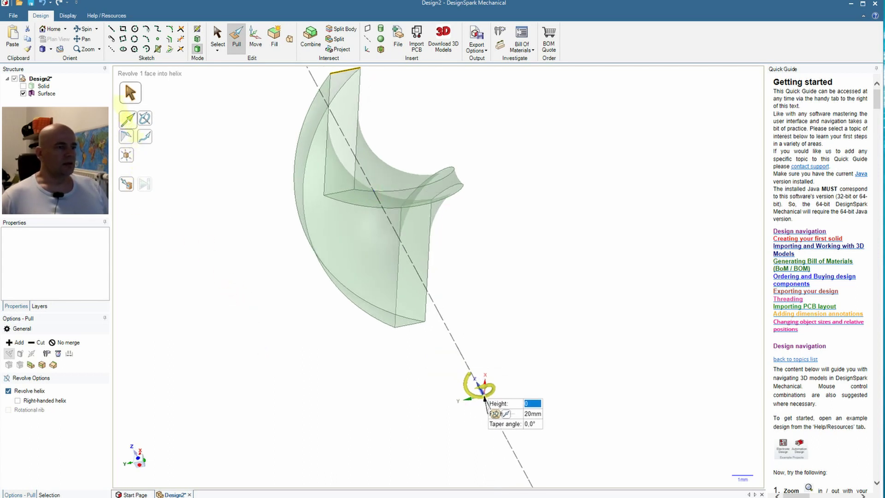
left_click(128, 119)
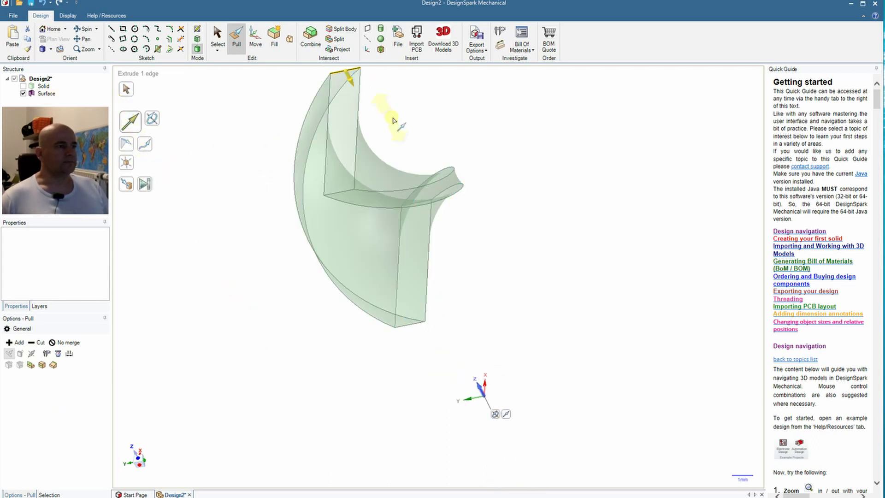
middle_click_drag(393, 120, 512, 258)
left_click(329, 127)
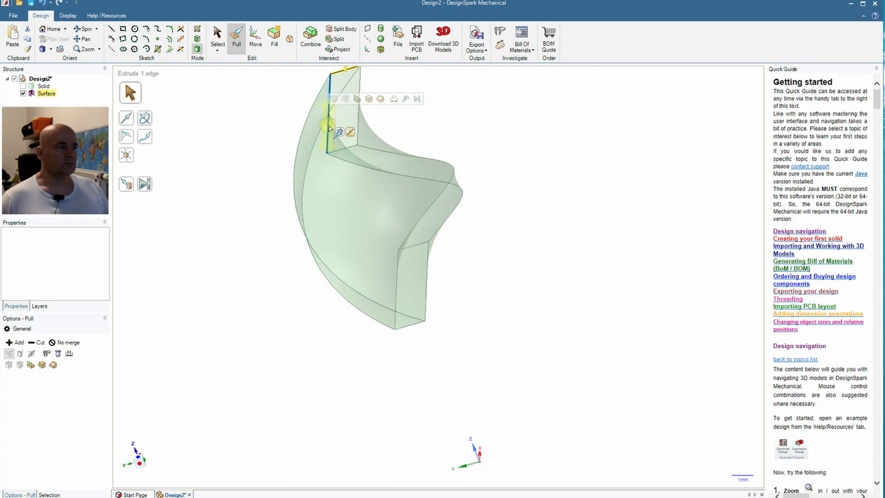
middle_click_drag(330, 123, 390, 275, "shift")
left_click_drag(375, 281, 374, 303)
type("7")
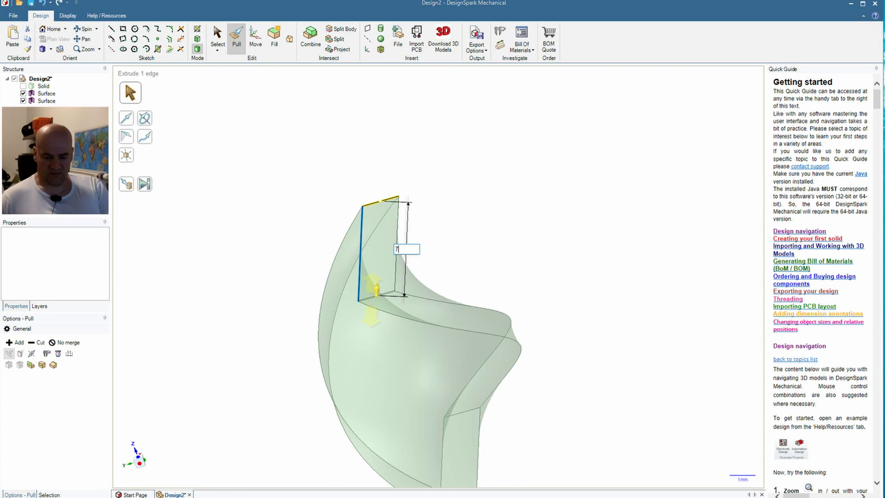
type(",5")
key("Return")
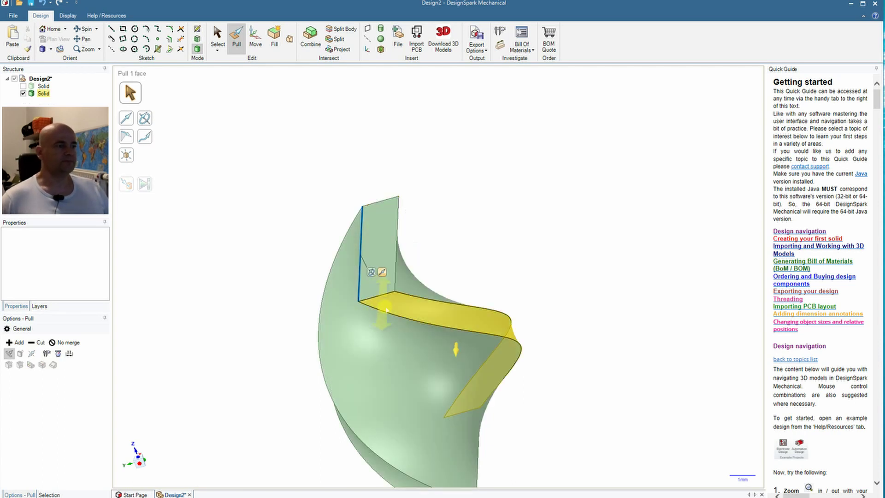
- Show the hidden first twisted solid together with the new one
scroll(541, 271, "down", 4)
middle_click_drag(542, 272, 447, 385)
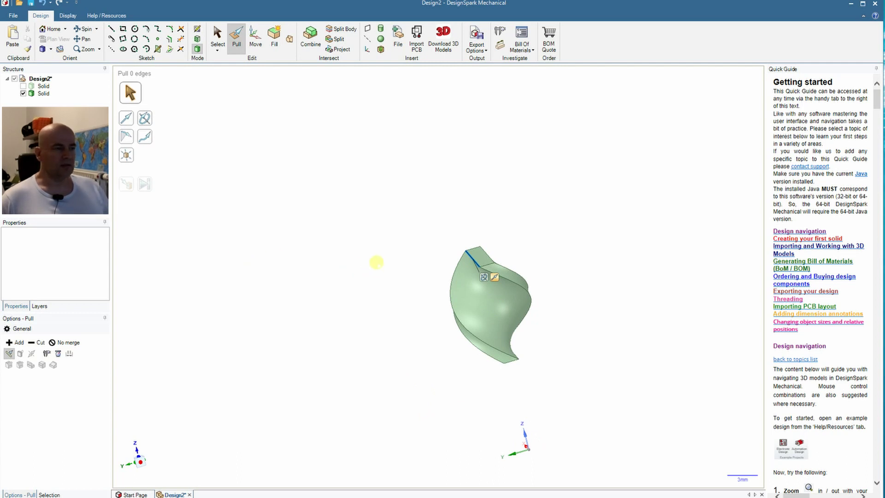
left_click(23, 86)
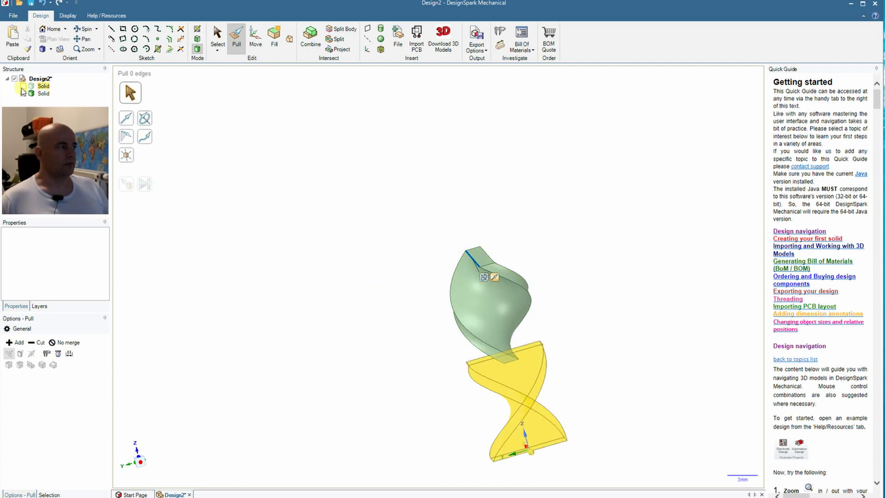
middle_click_drag(308, 293, 570, 362)
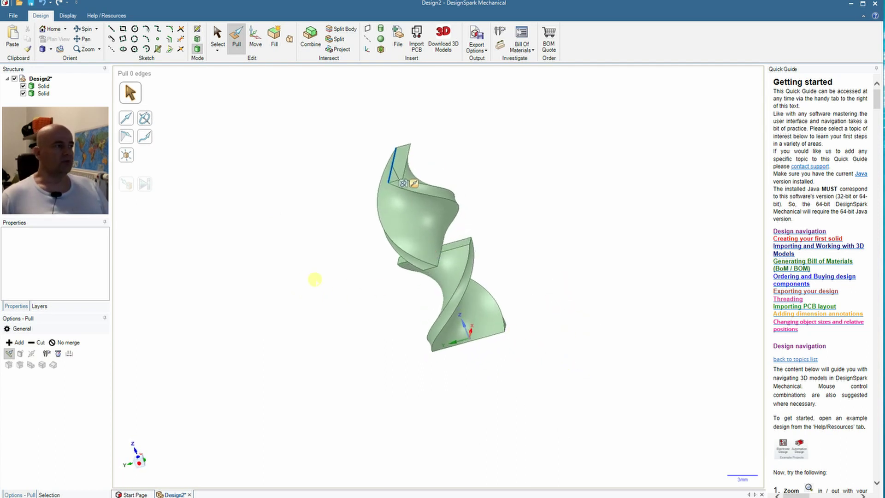
middle_click_drag(340, 219, 306, 267, "shift")
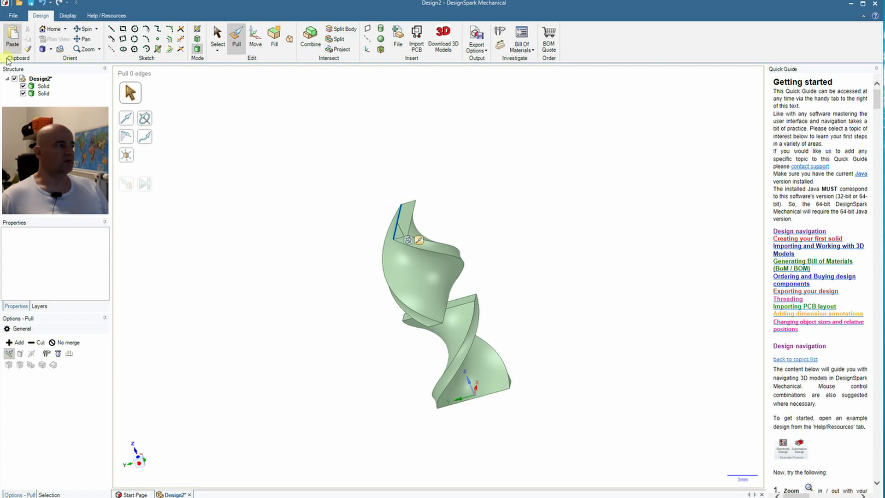
- Copy both twisted solids and paste duplicates of them in the same place
left_click(40, 88)
left_click(45, 94, "ctrl")
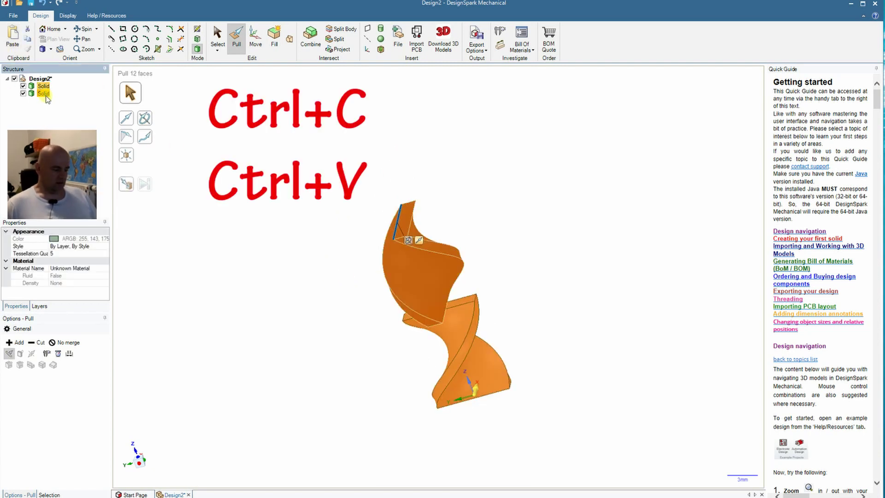
key("ctrl+c")
key("ctrl+v")
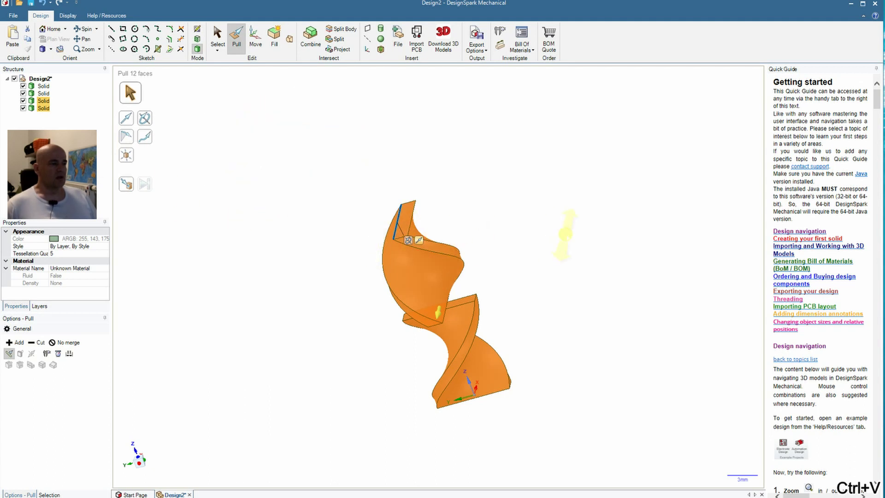
left_click(548, 239)
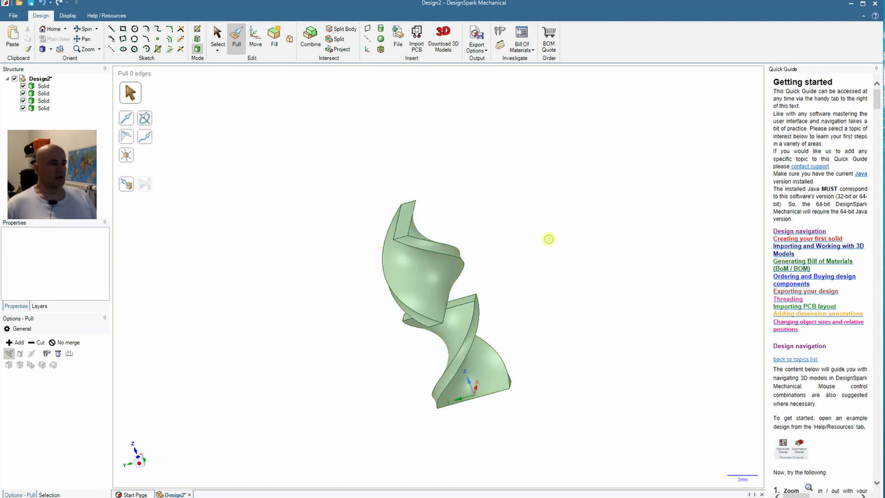
- Move the two duplicated solids 20 mm along the Z axis, stacking them on the original pair
left_click(44, 100)
left_click(43, 108, "ctrl")
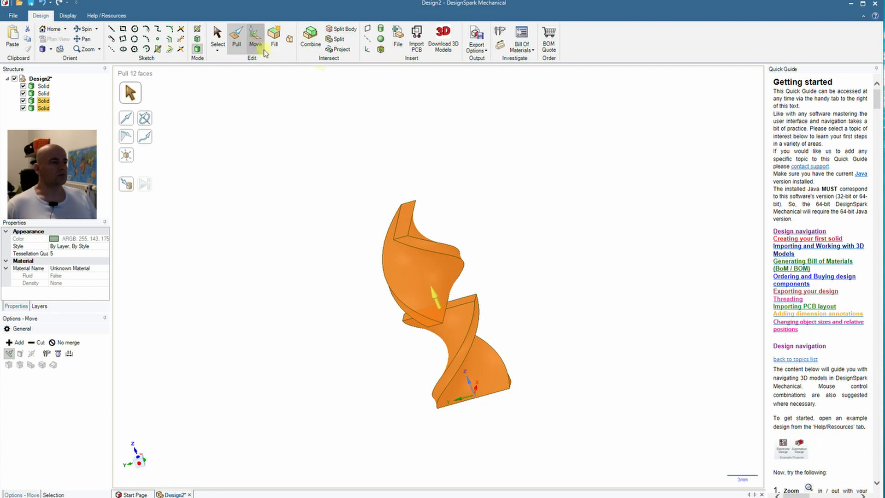
left_click(255, 38)
left_click_drag(434, 293, 359, 124)
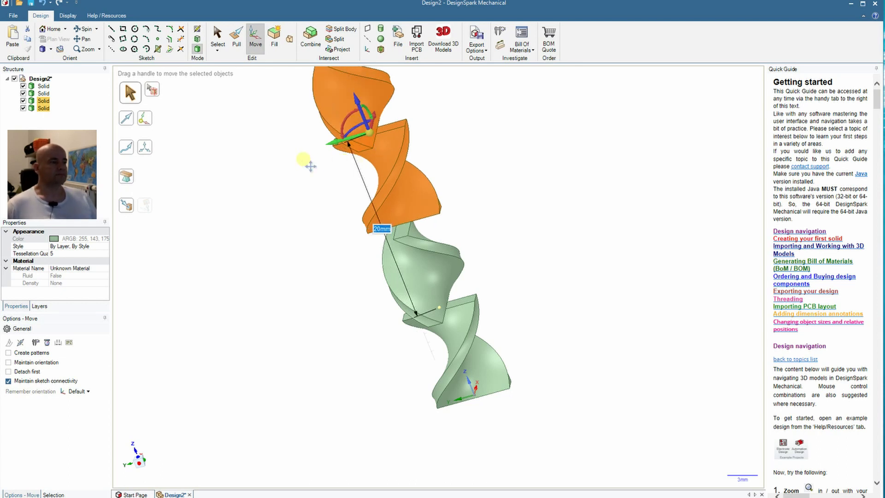
middle_click_drag(302, 158, 369, 252, "shift")
scroll(371, 252, "down", 1)
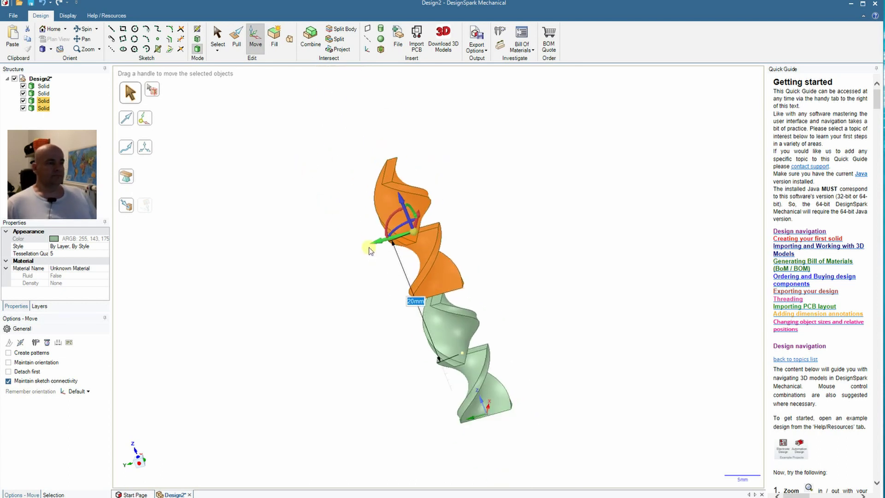
left_click(575, 306)
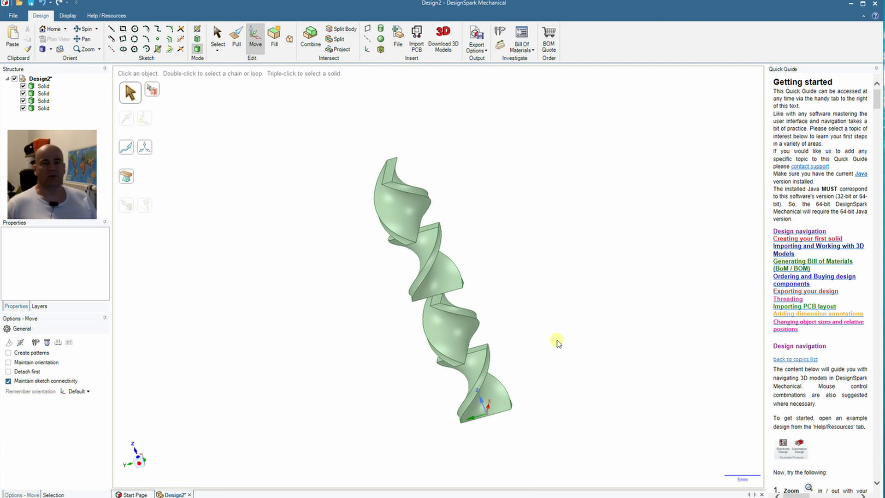
middle_click_drag(558, 342, 517, 294)
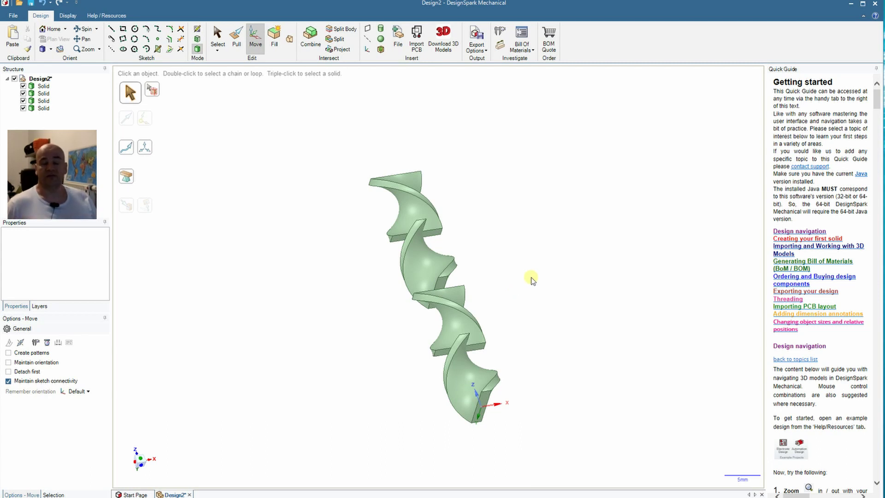
mouse_move(552, 265)
middle_mouse_down()
mouse_move(585, 286)
mouse_move(562, 272)
middle_mouse_up()
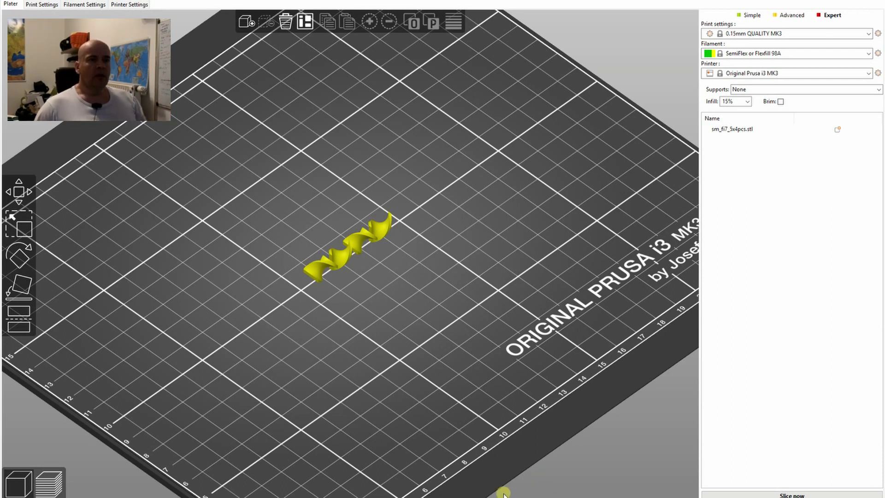
- Set the print profile to 0.07mm ULTRADETAIL MK3 and the filament to Prusament PLA
left_click(868, 34)
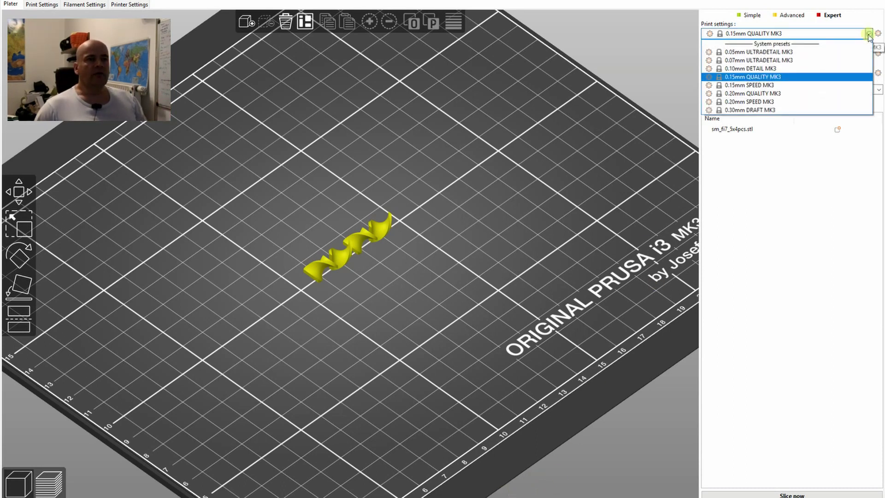
left_click(759, 61)
left_click(806, 55)
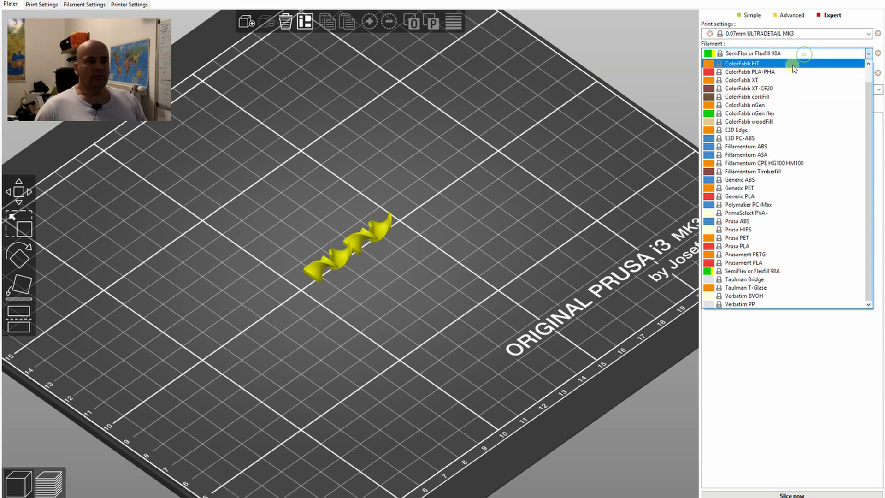
left_click(754, 264)
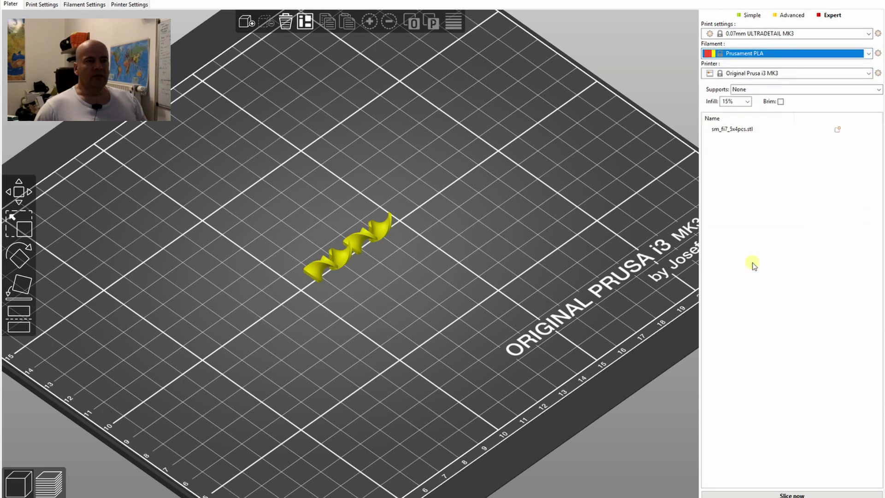
- Set supports to build plate only, accepting the suggested bridging perimeter detection, and enable the brim
left_click(765, 90)
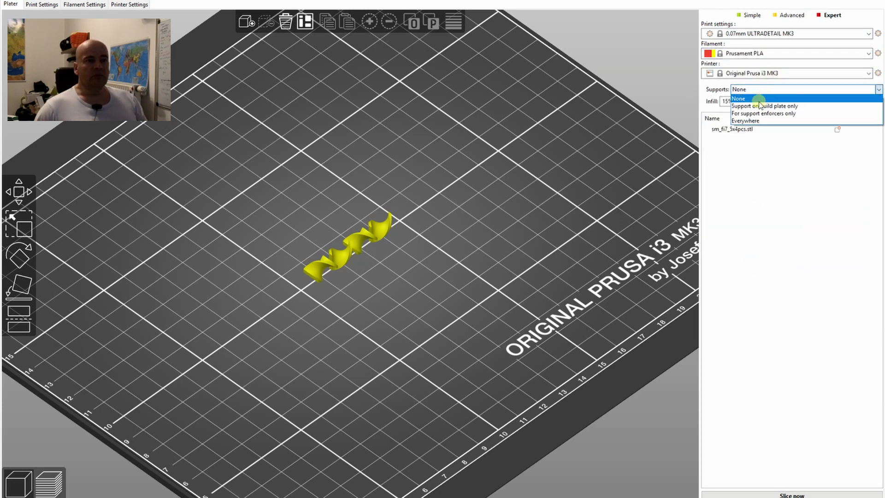
left_click(760, 104)
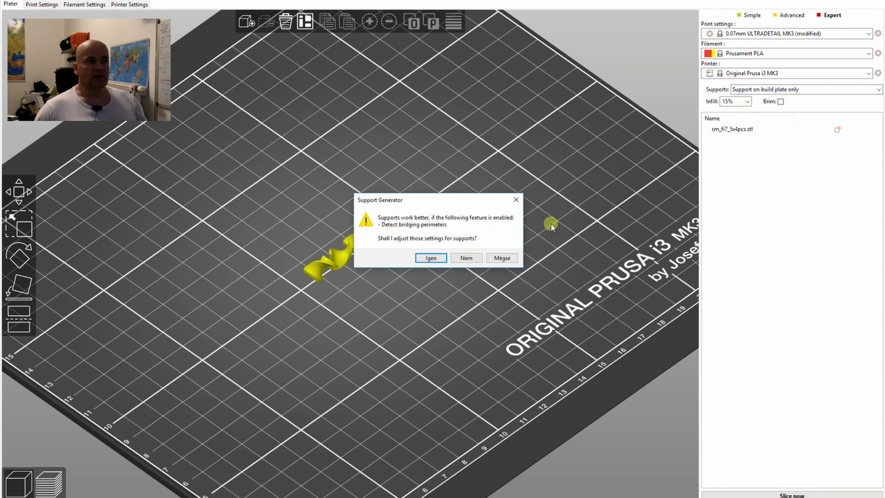
left_click(428, 257)
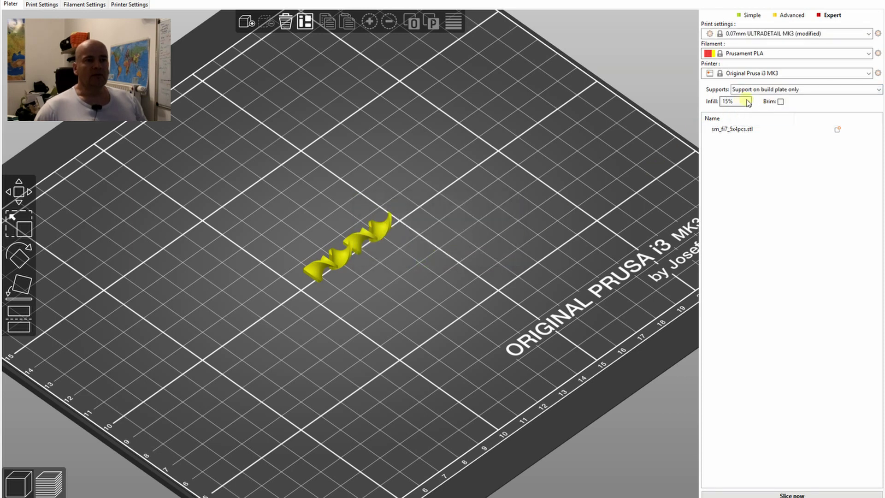
left_click(781, 102)
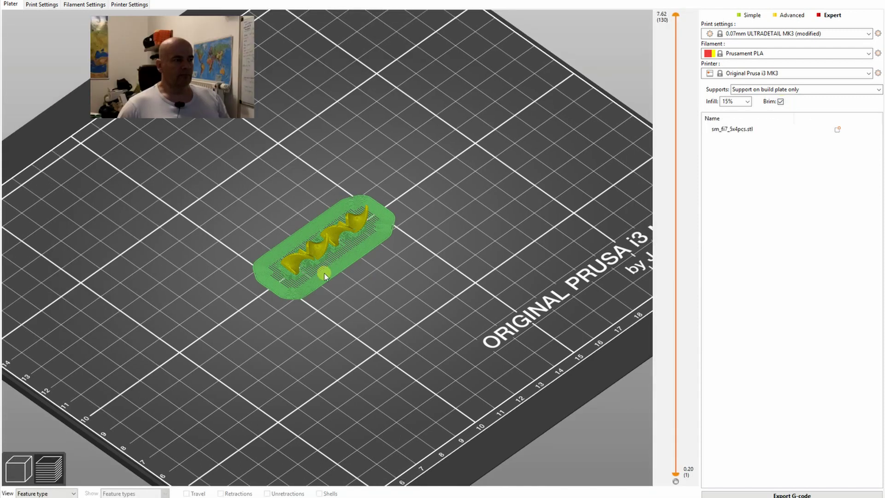
- Examine the sliced preview of the twisted part and its supports, stepping down through the upper layers
scroll(321, 266, "up", 8)
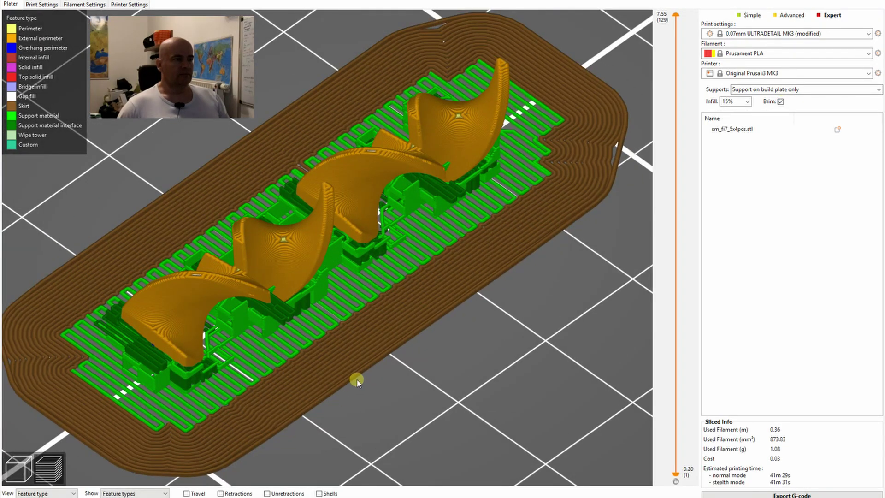
mouse_move(357, 380)
left_mouse_down()
mouse_move(383, 375)
mouse_move(408, 349)
mouse_move(368, 371)
left_mouse_up()
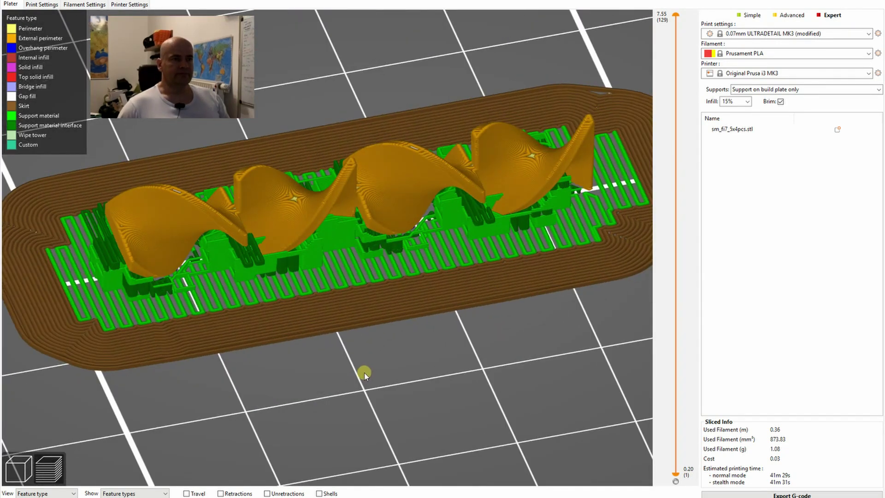
left_click_drag(676, 19, 675, 204)
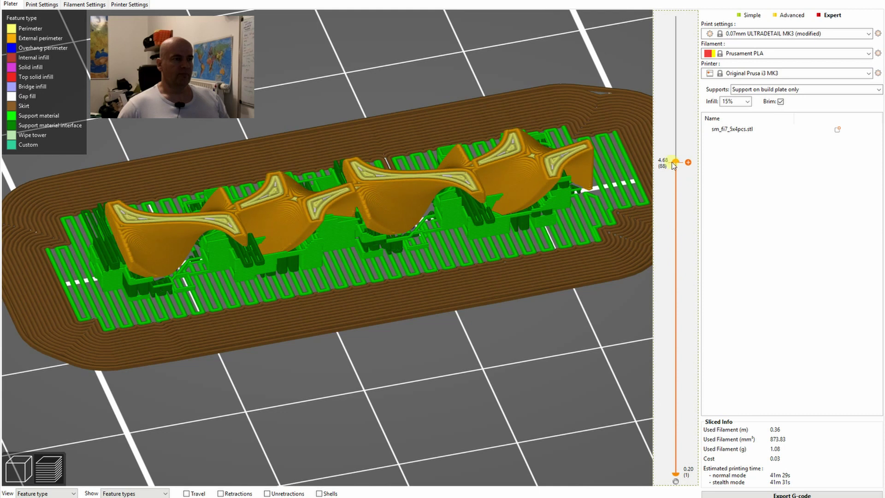
left_click_drag(673, 166, 671, 119)
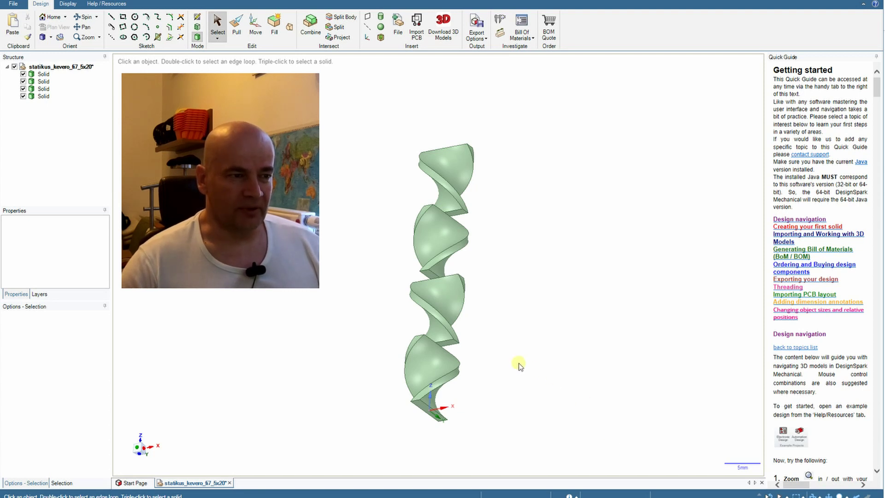
- In DesignSpark Mechanical, copy the bottom end face of the second twisted solid from below and paste it in place as a surface
scroll(437, 345, "up", 3)
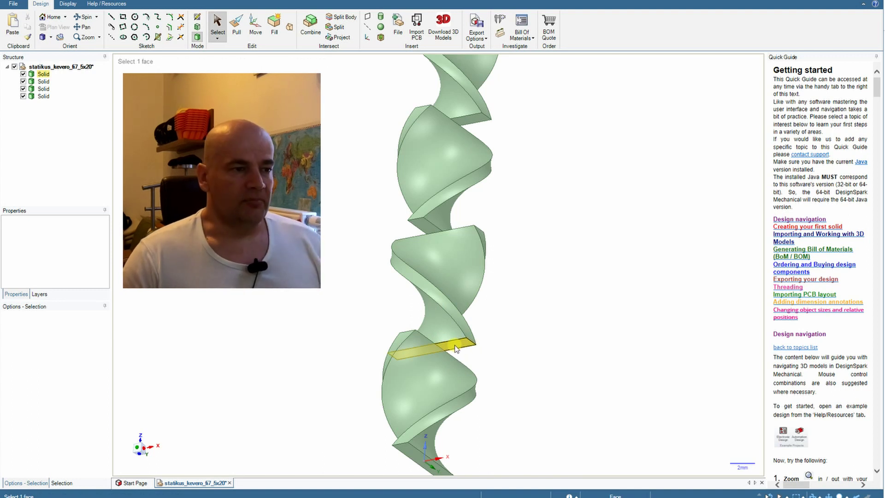
scroll(499, 330, "down", 2)
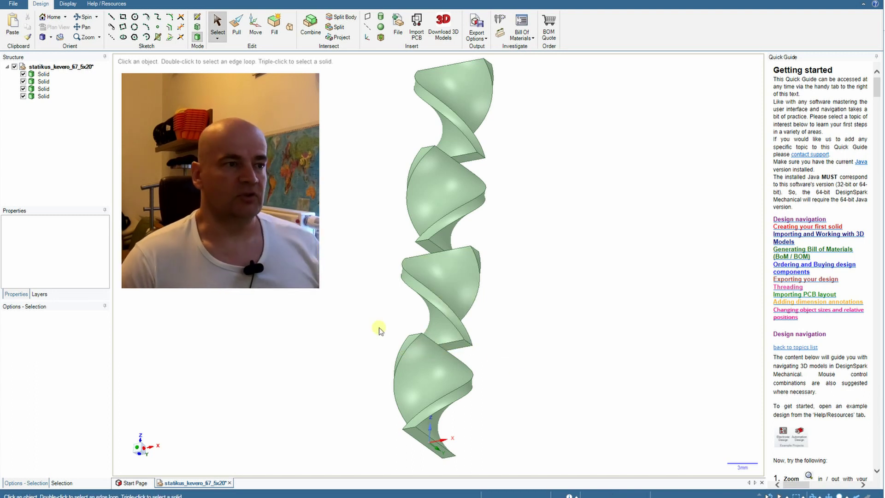
key("ctrl+z")
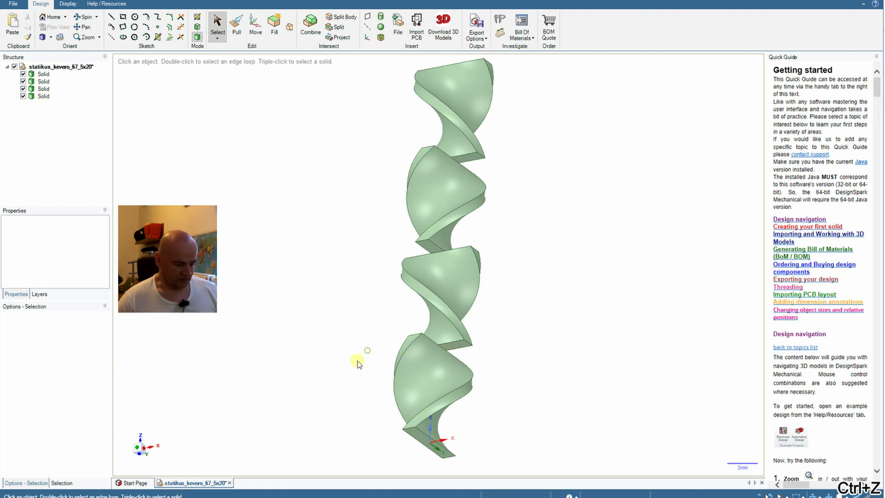
left_click(457, 345)
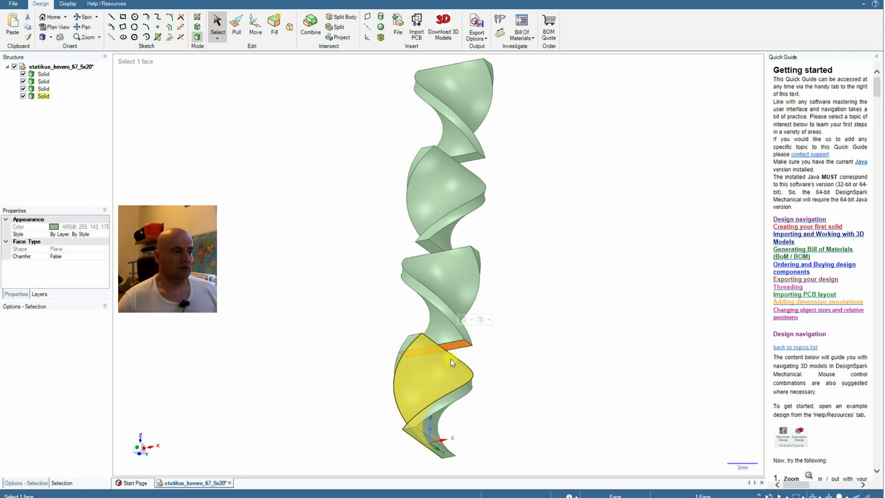
key("ctrl+c")
key("ctrl+v")
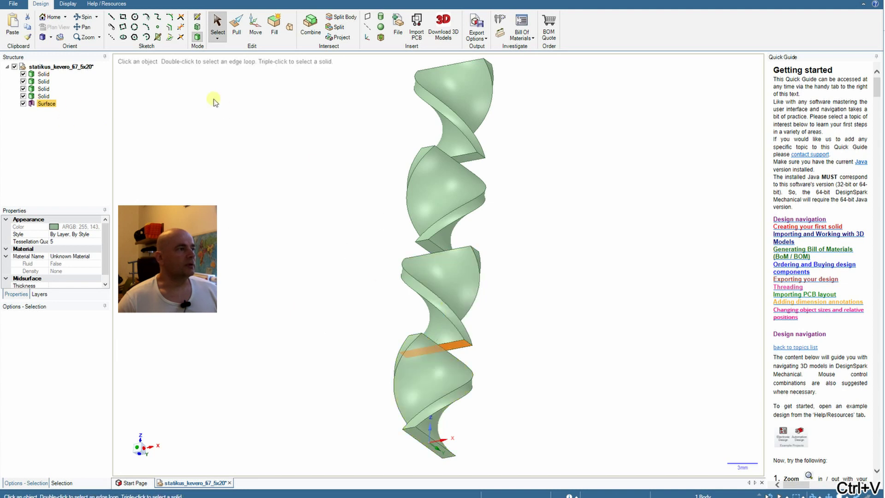
- Pull the pasted surface downward into a separate rectangular block using the No merge option
left_click(235, 25)
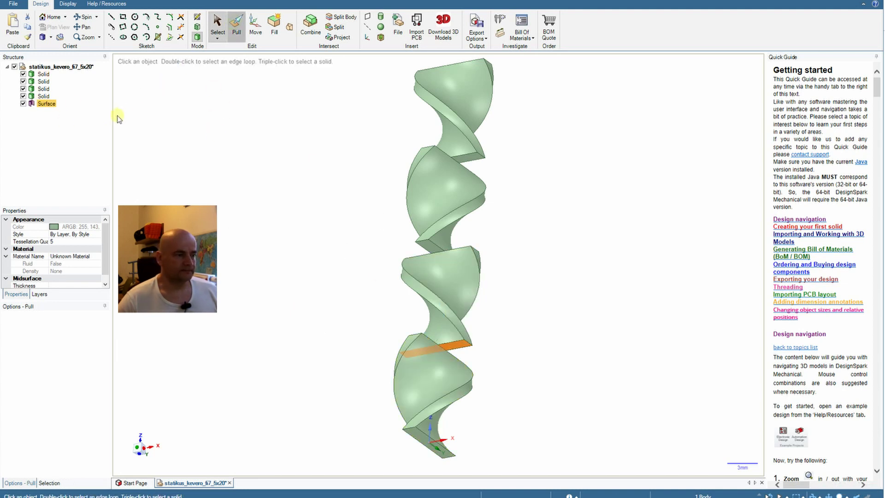
left_click(446, 346)
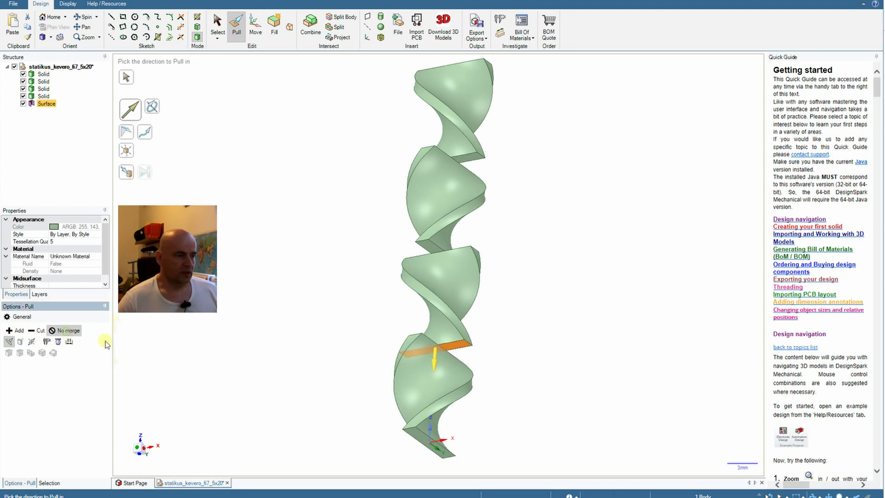
key("ctrl+z")
left_click_drag(434, 364, 456, 368)
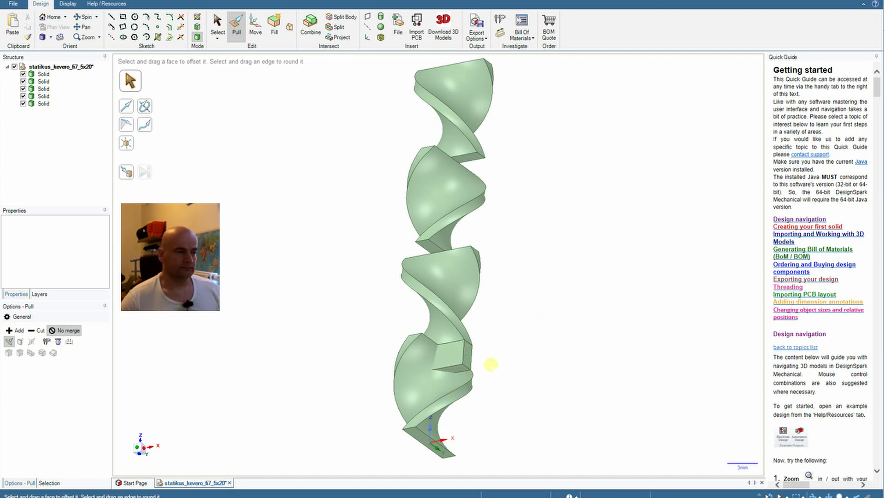
left_click(490, 361)
- Hide the four twisted solids, leaving only the rectangular block shown
left_click(23, 74)
left_click(23, 81)
left_click(23, 88)
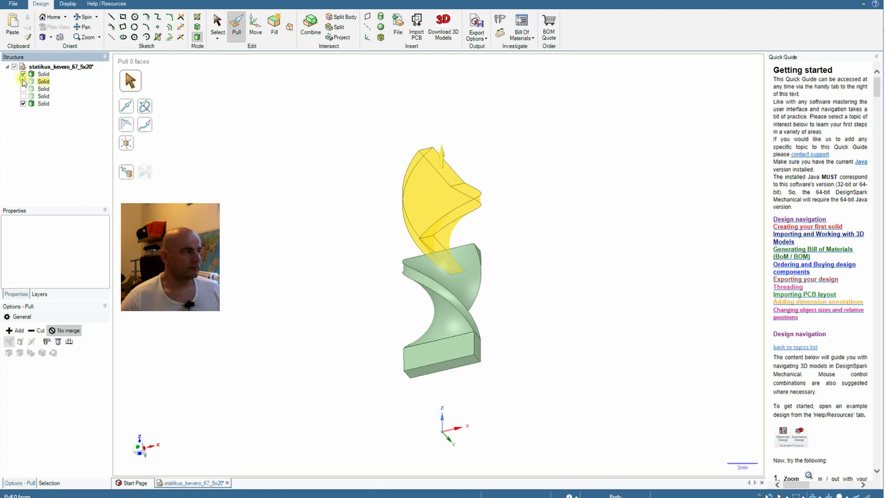
left_click(23, 96)
- Draft the block's two narrow end faces inward about its top face, by about 37°
left_click(477, 347)
left_click(403, 275)
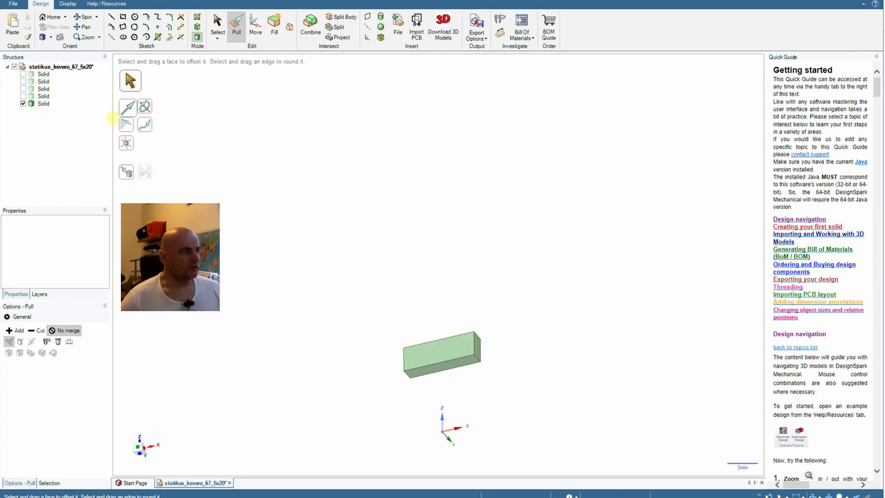
left_click(478, 347)
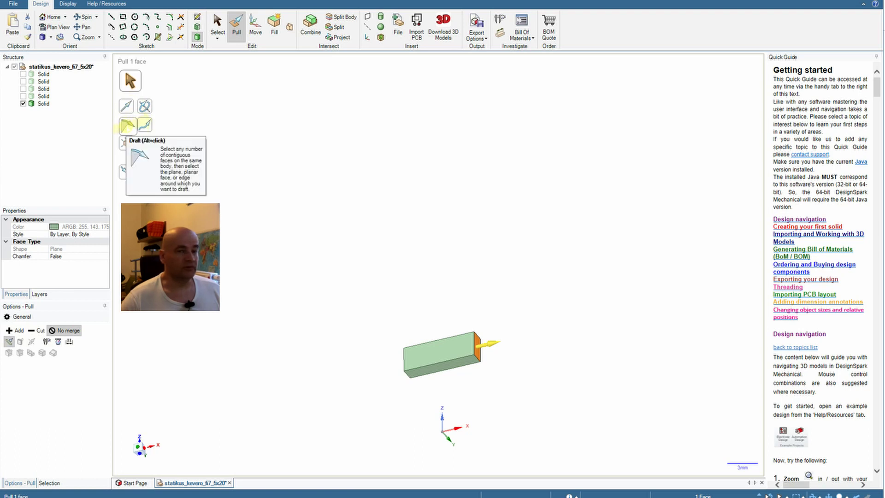
left_click(128, 126)
left_click(449, 343)
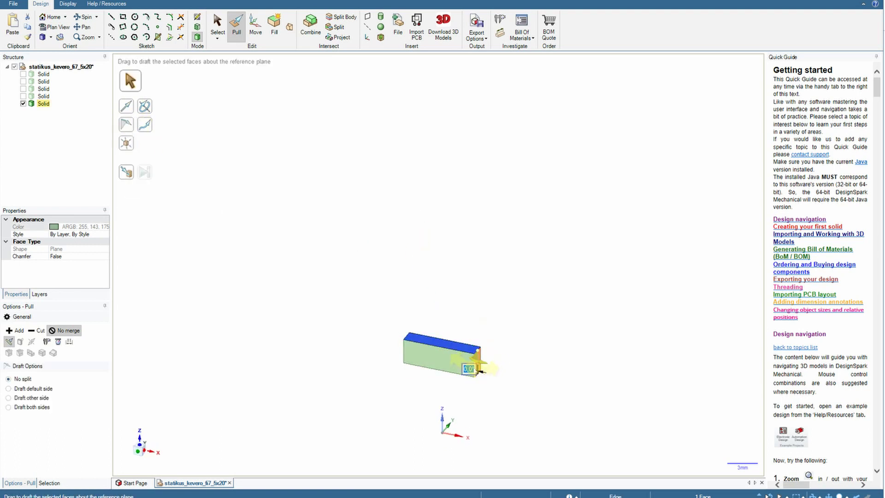
left_click_drag(446, 364, 408, 353)
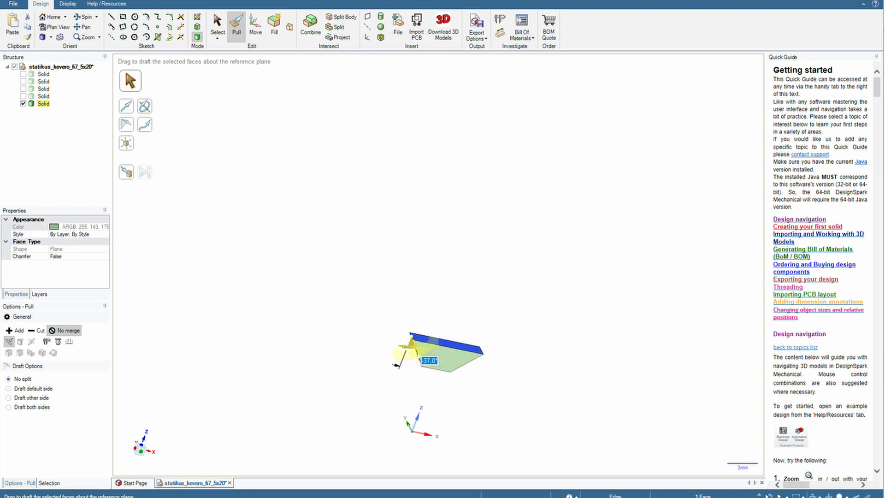
- Pivot the block's lower long edges inward by about 0.7 mm to taper it into a wedge
left_click(315, 298)
middle_click_drag(316, 298, 401, 295)
left_click(440, 365)
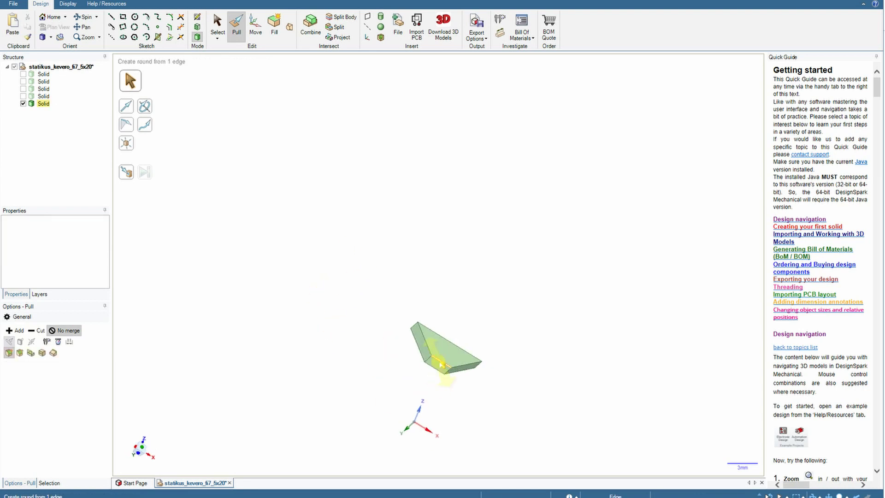
scroll(440, 365, "up", 5)
scroll(441, 365, "down", 2)
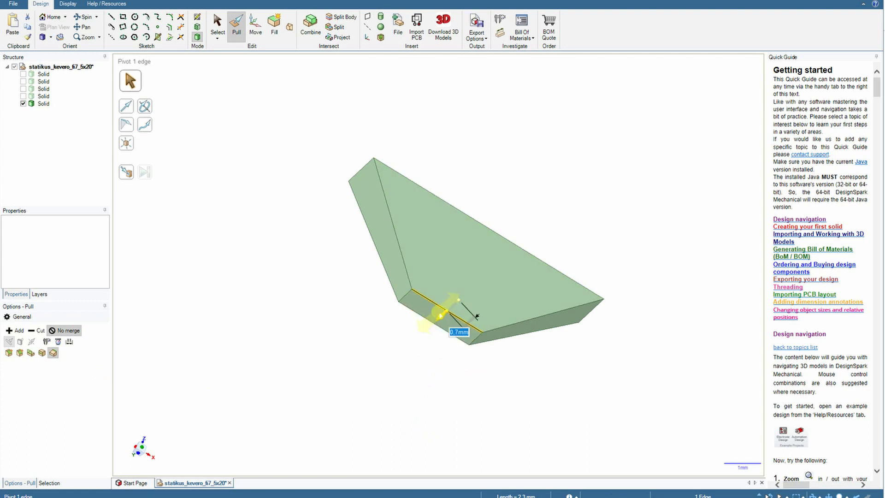
mouse_move(439, 315)
middle_mouse_down()
mouse_move(415, 357)
mouse_move(446, 318)
middle_mouse_up()
left_click(423, 355)
- Show the four hidden twisted solids together with the wedge
left_click(23, 96)
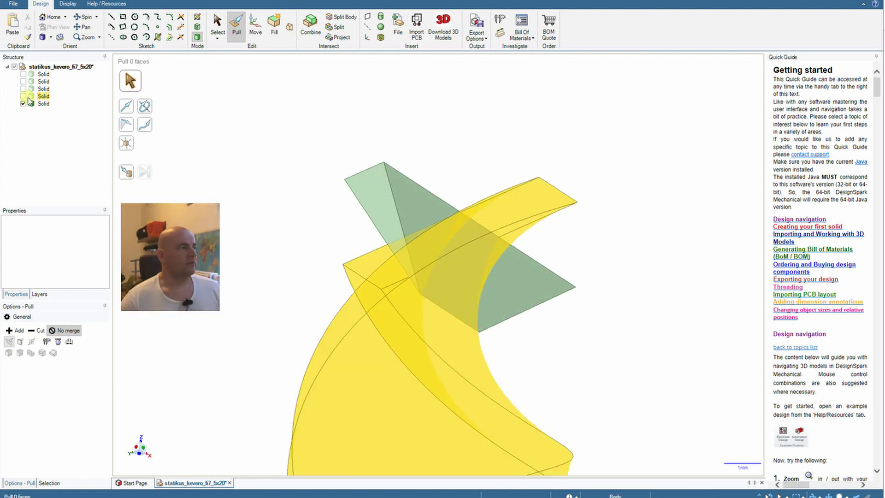
left_click(23, 88)
left_click(24, 74)
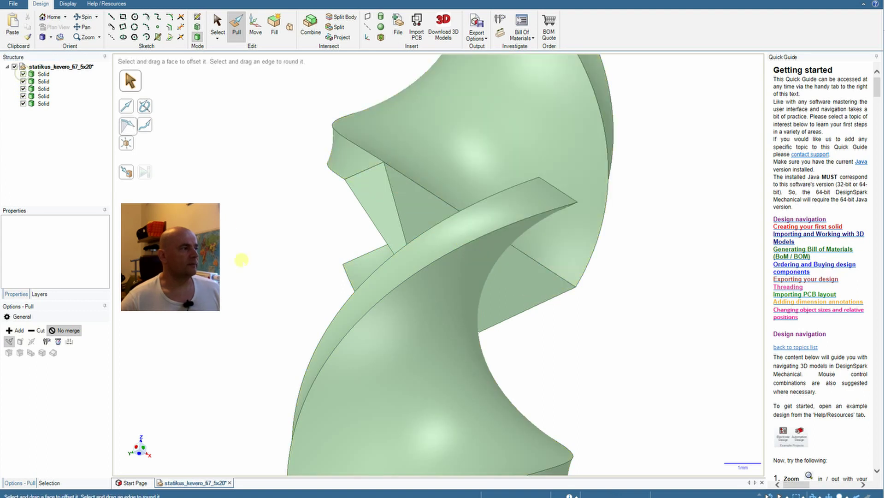
- Examine from several sides how the wedge fits the joint between the two lowest twisted solids
scroll(238, 260, "down", 5)
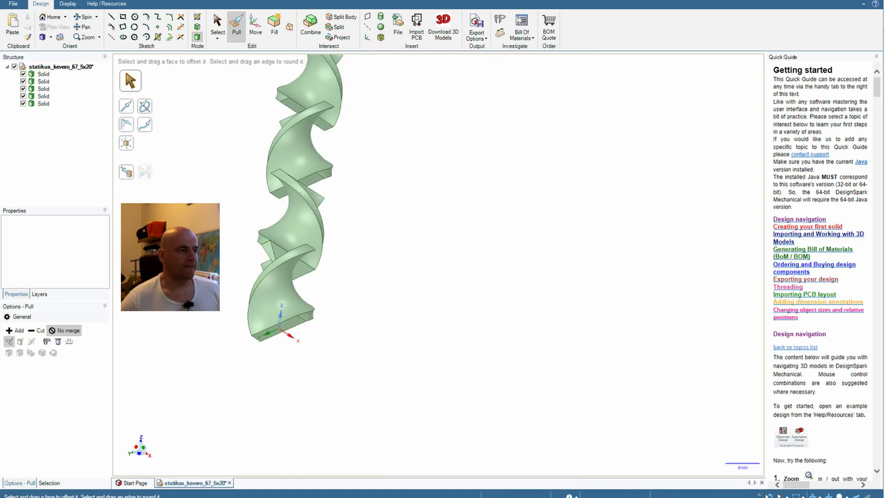
scroll(310, 258, "up", 5)
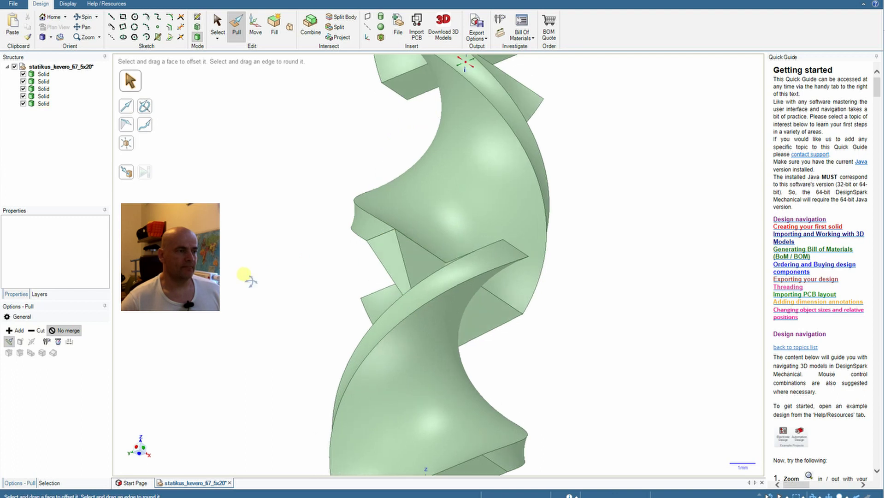
mouse_move(299, 291)
middle_mouse_down()
mouse_move(293, 297)
mouse_move(272, 234)
mouse_move(290, 256)
mouse_move(257, 282)
mouse_move(282, 282)
middle_mouse_up()
left_click(558, 282)
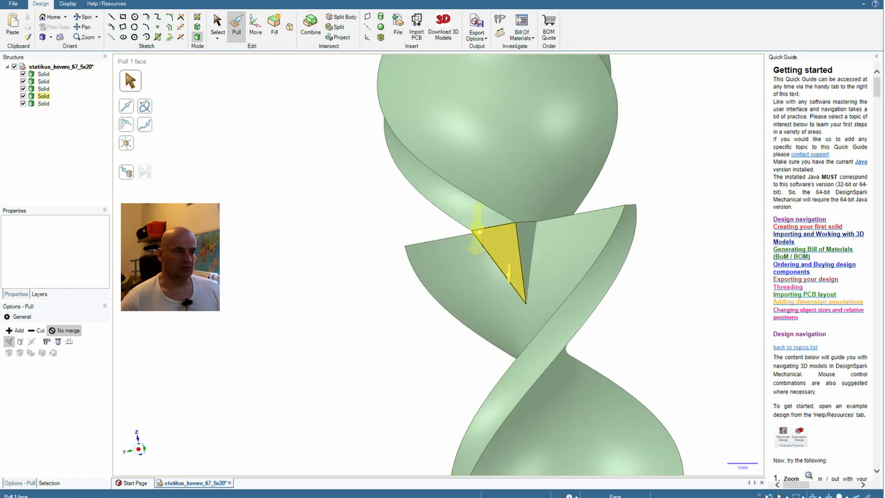
left_click(691, 257)
middle_click_drag(691, 257, 611, 290)
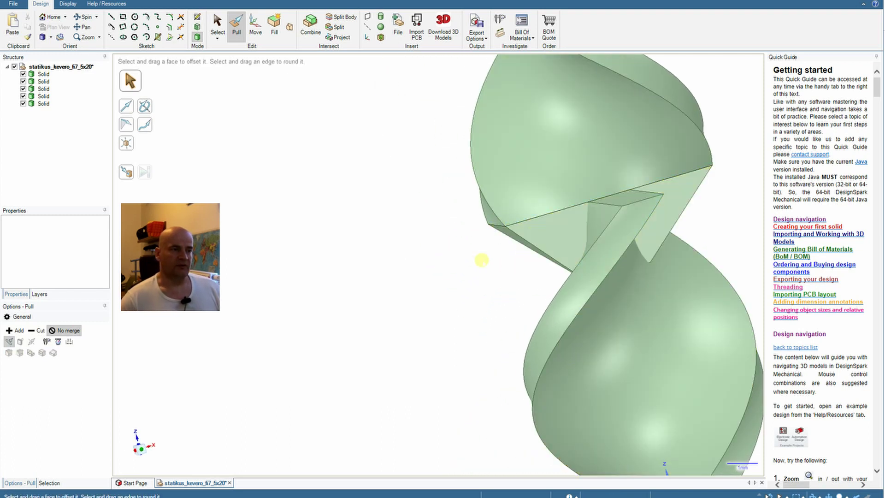
left_click(530, 248)
left_click(470, 287)
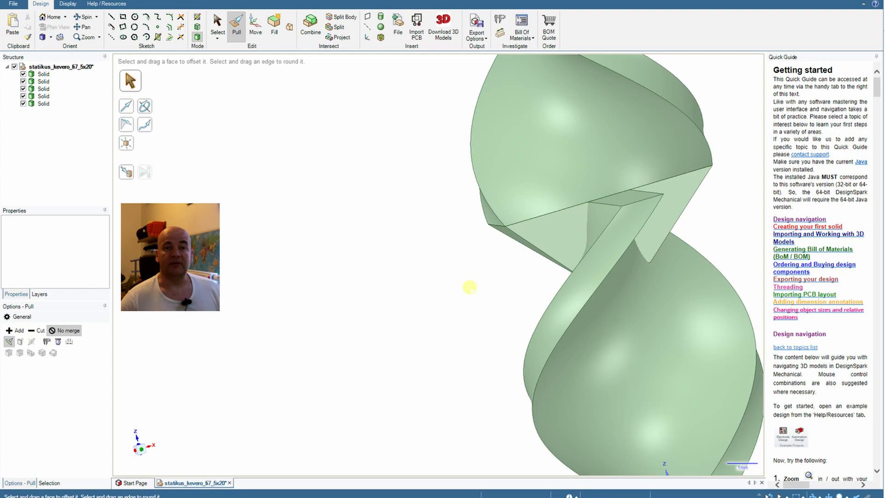
scroll(396, 221, "down", 3)
middle_click_drag(382, 187, 372, 267, "shift")
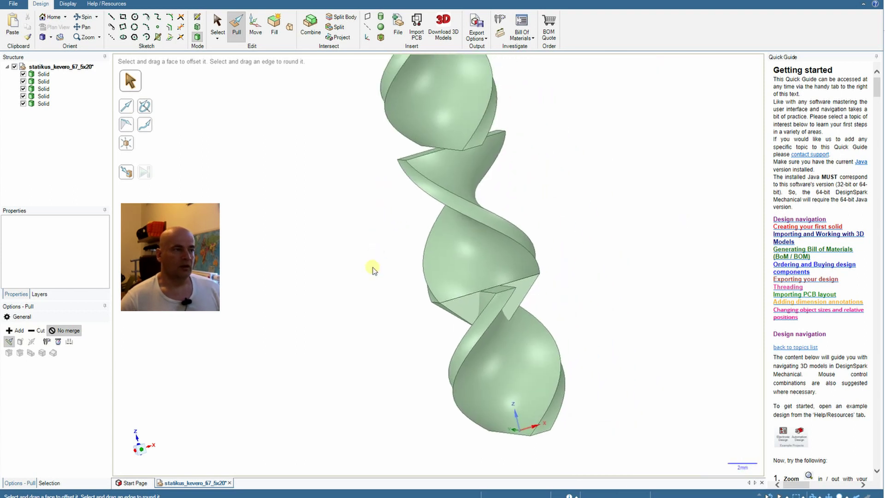
left_click(456, 311)
left_click(465, 313)
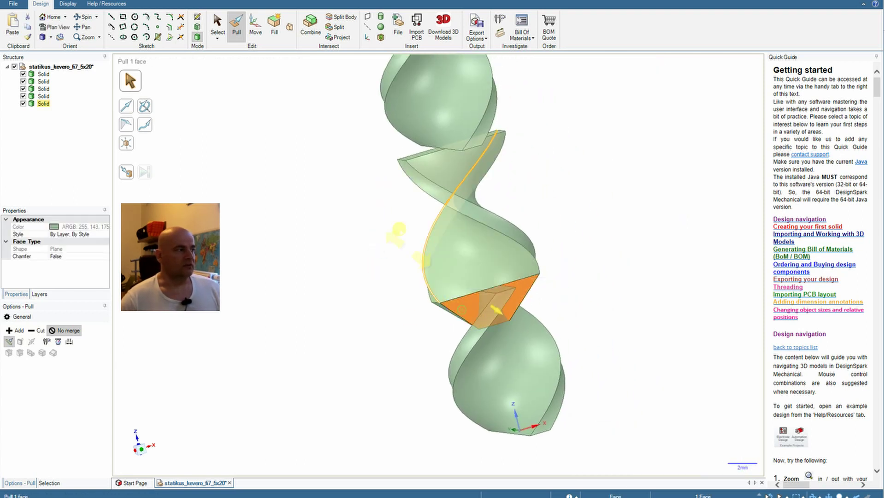
scroll(297, 255, "down", 5)
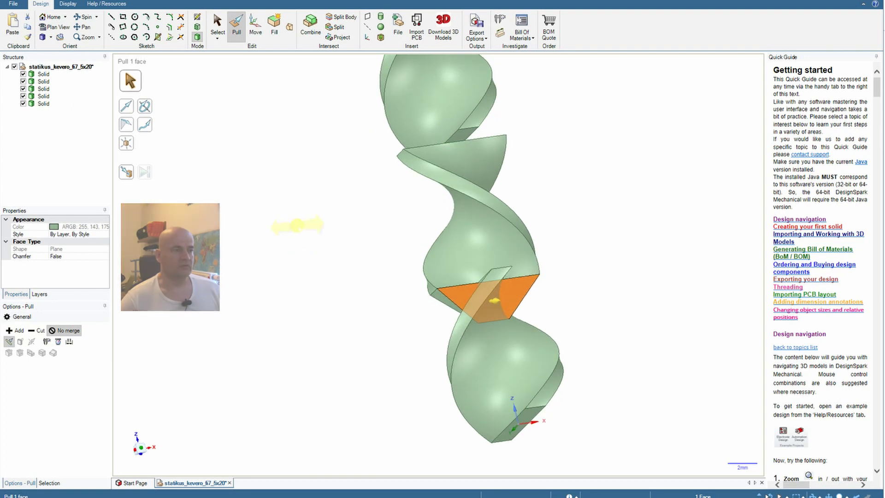
scroll(323, 300, "up", 5)
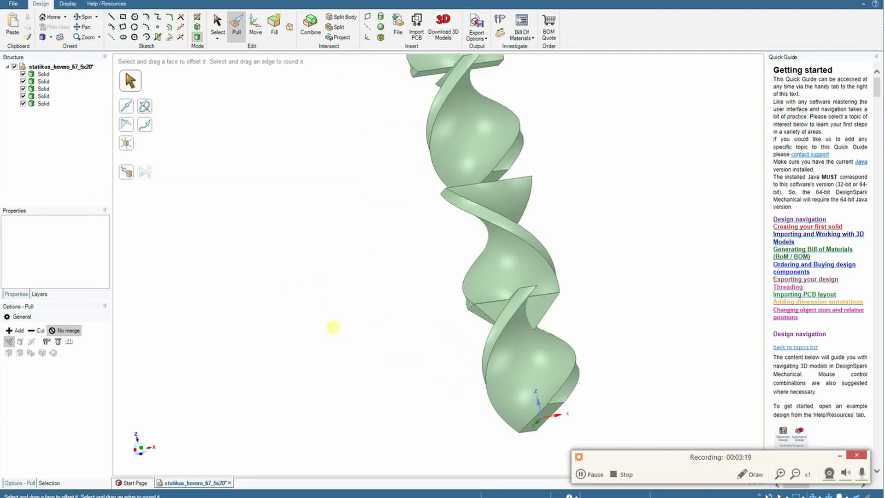
- Copy the wedge onto the two upper joints of the twisted stack, placing the highest copy 20 mm up
key("ctrl+c")
key("ctrl+v")
key("m")
left_click_drag(545, 279, 545, 136)
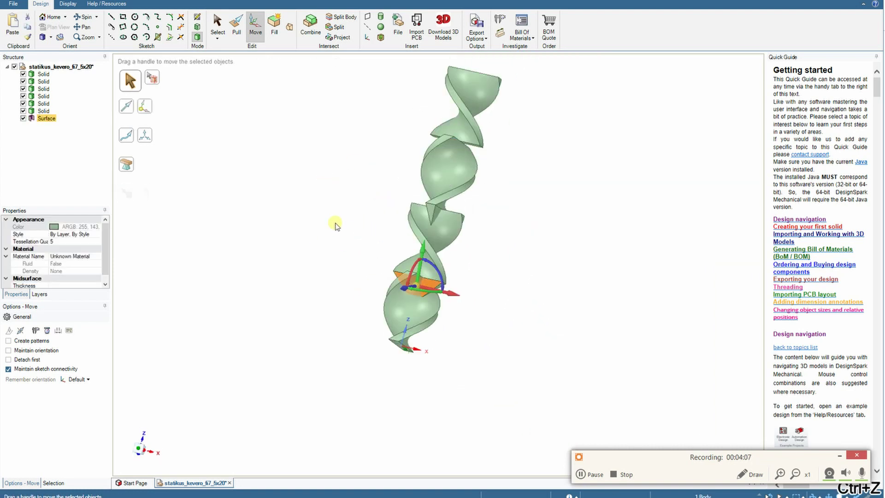
key("ctrl+v")
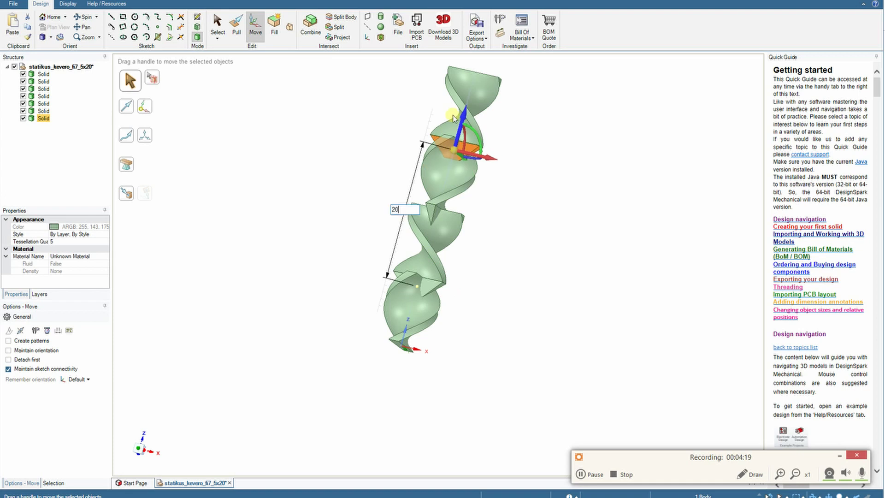
left_click(277, 241)
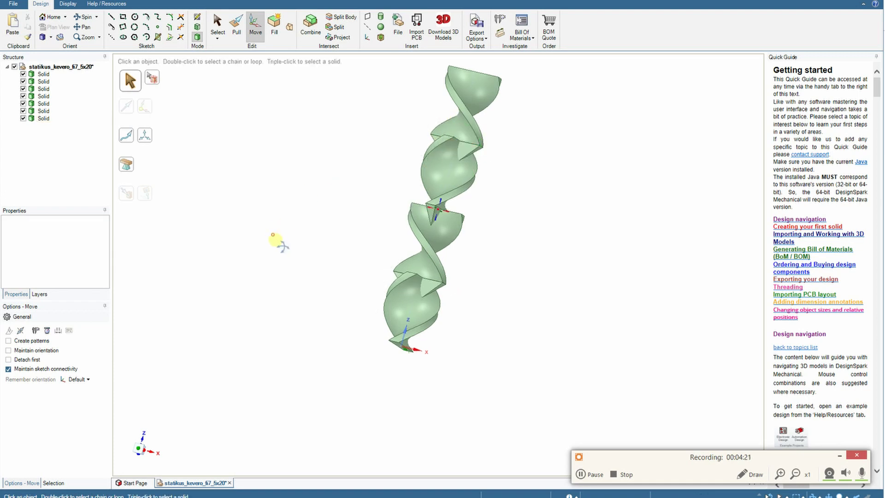
middle_click_drag(276, 241, 330, 282)
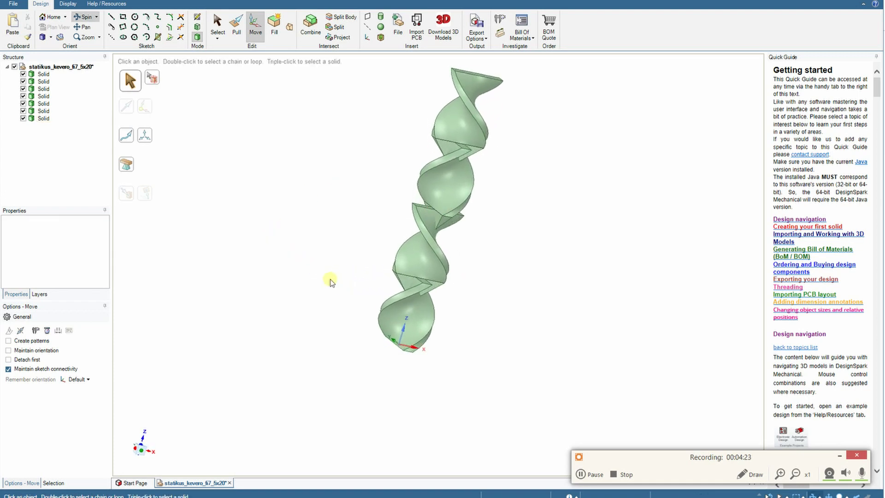
- Stack pasted copies of the two upper twisted solids with their wedges until the column holds ten twisted solids
key("ctrl+v")
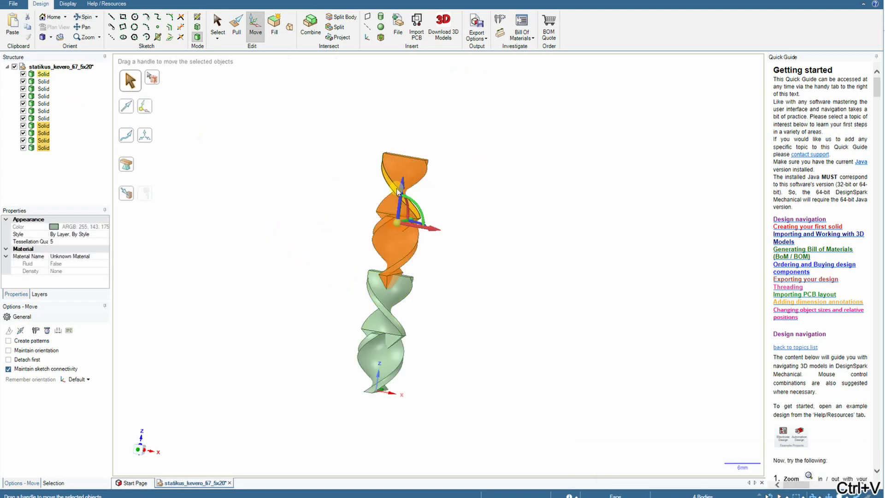
key("ctrl+v")
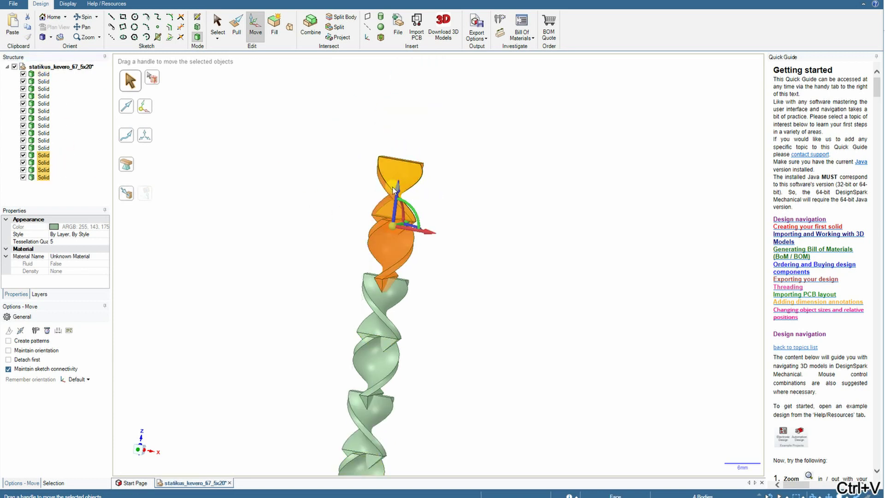
left_click(386, 269)
middle_click_drag(386, 269, 502, 119)
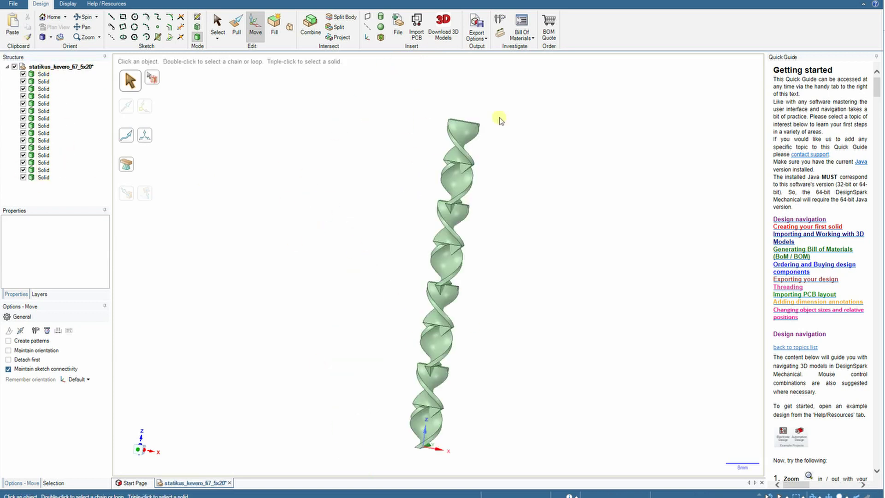
key("ctrl+v")
left_click(322, 237)
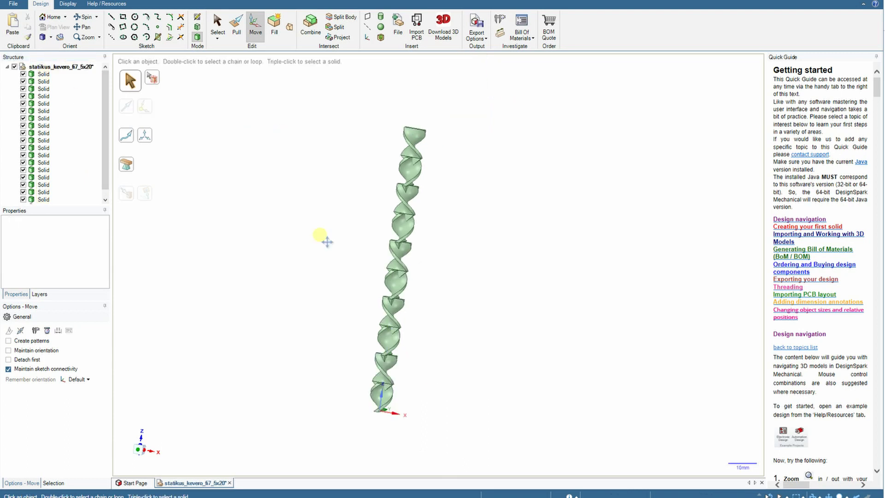
mouse_move(322, 237)
middle_mouse_down()
mouse_move(346, 271)
mouse_move(343, 316)
mouse_move(277, 290)
mouse_move(310, 330)
mouse_move(529, 330)
middle_mouse_up()
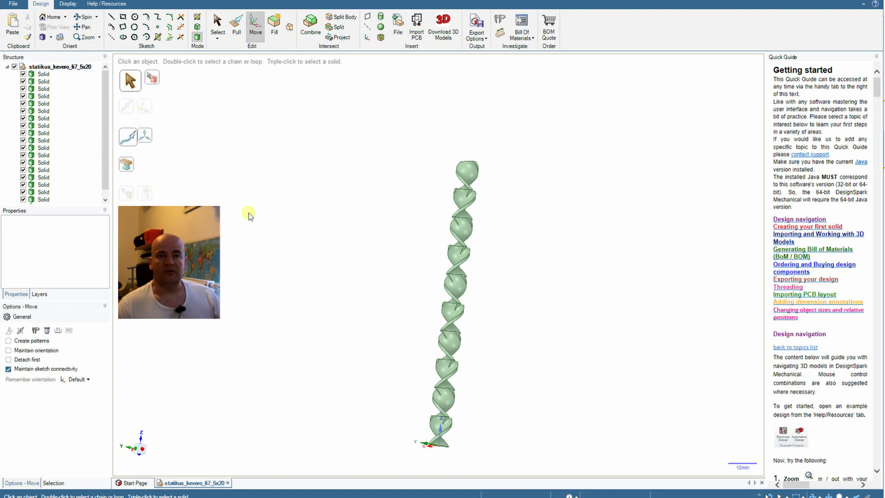
- Merge all the twisted solids and wedges of the column into one body with Combine
key("s")
left_click(42, 74)
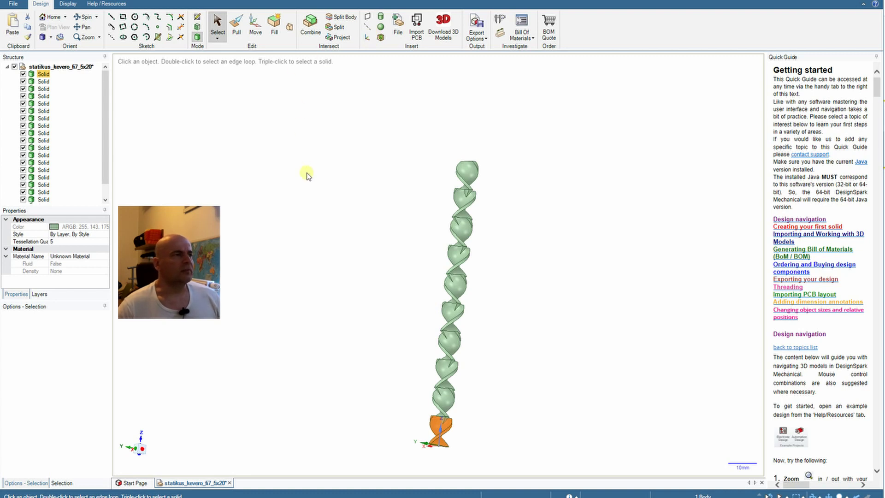
left_click(310, 26)
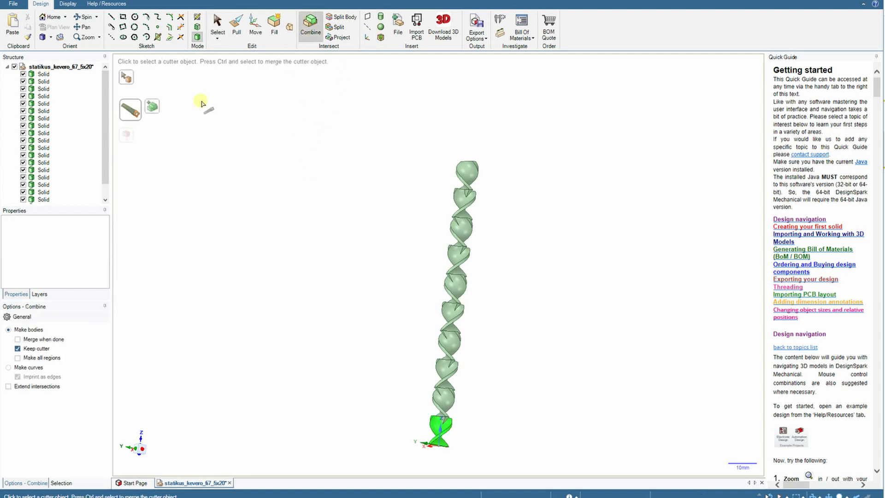
left_click(152, 108)
left_click(445, 406)
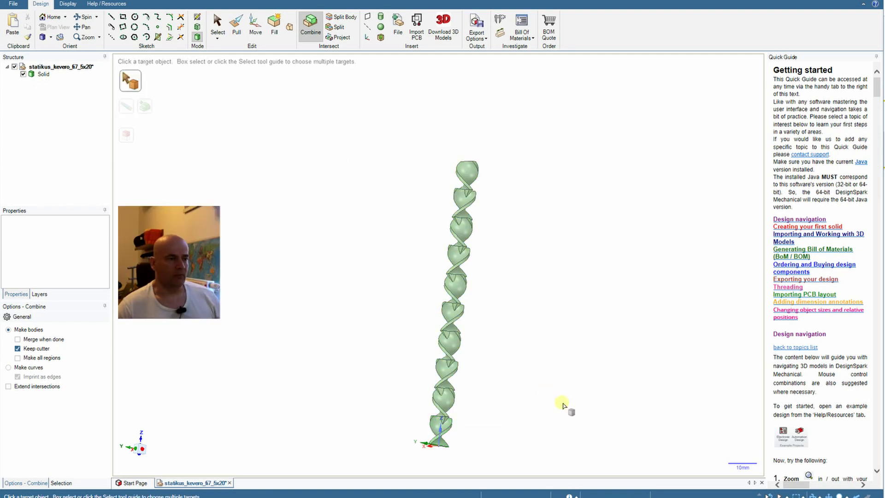
- Copy the merged column into a two-by-two layout about 10 mm apart and rotate the copy diagonally opposite the origin by 90°
middle_click_drag(528, 430, 519, 366)
left_click(459, 327)
key("k")
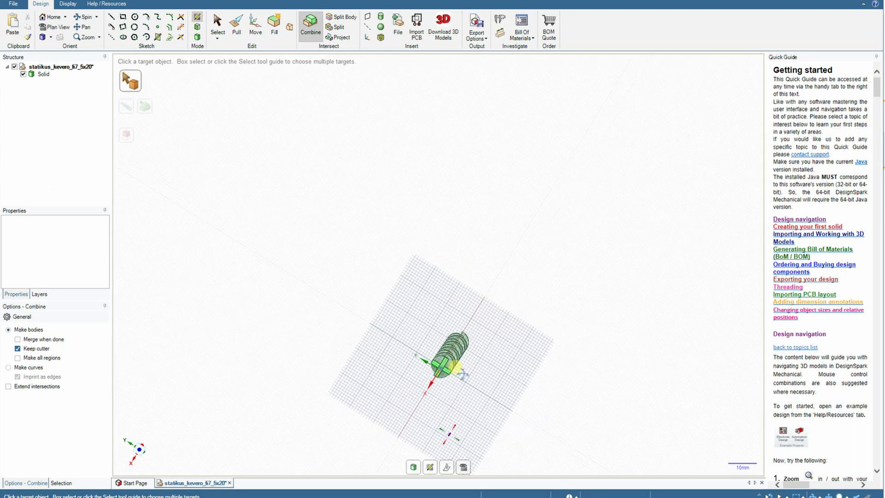
left_click(44, 74)
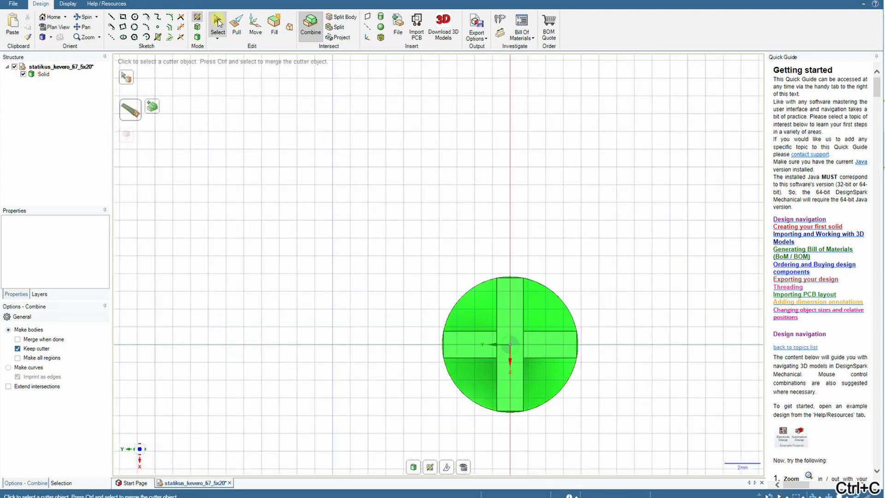
key("ctrl+v")
key("m")
left_click_drag(480, 345, 334, 348)
left_click(530, 378)
left_click_drag(510, 369, 319, 205)
left_click(530, 208)
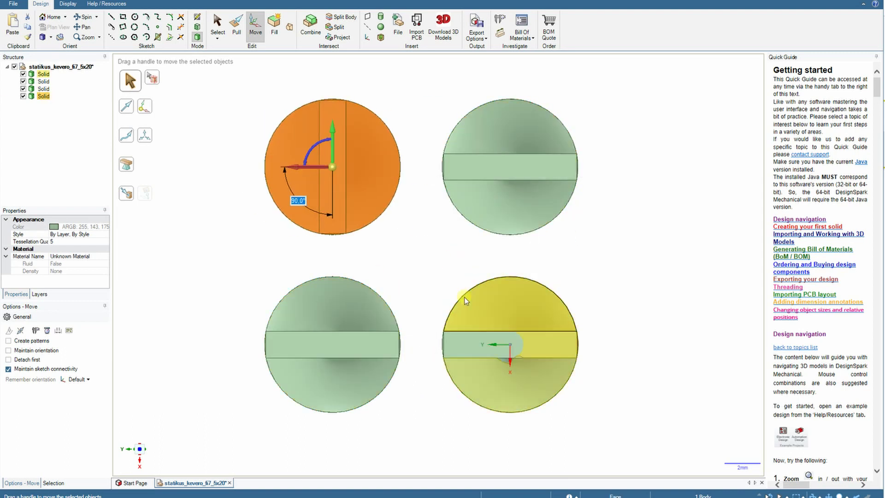
- Rotate the column at the origin by 90°
left_click(484, 309)
left_click_drag(493, 323, 454, 289)
left_click(416, 247)
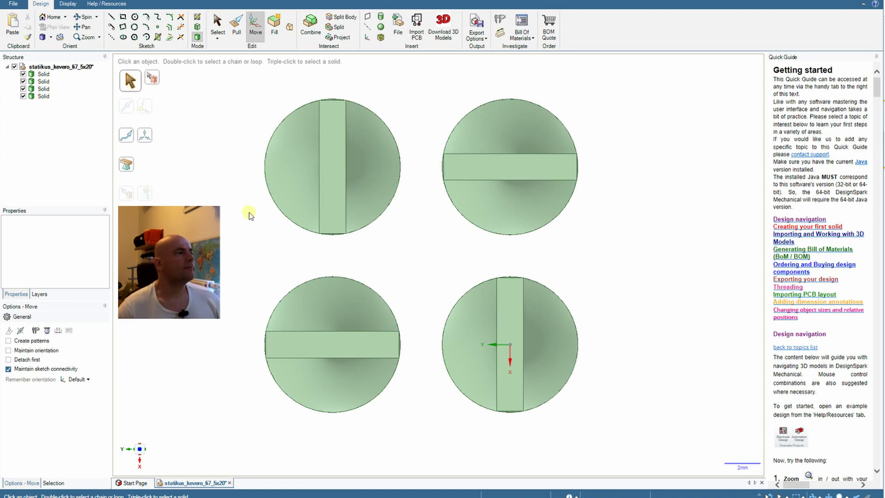
- Sketch a 5 mm by 5 mm square centred between the four columns on their base plane
key("h")
key("k")
key("v")
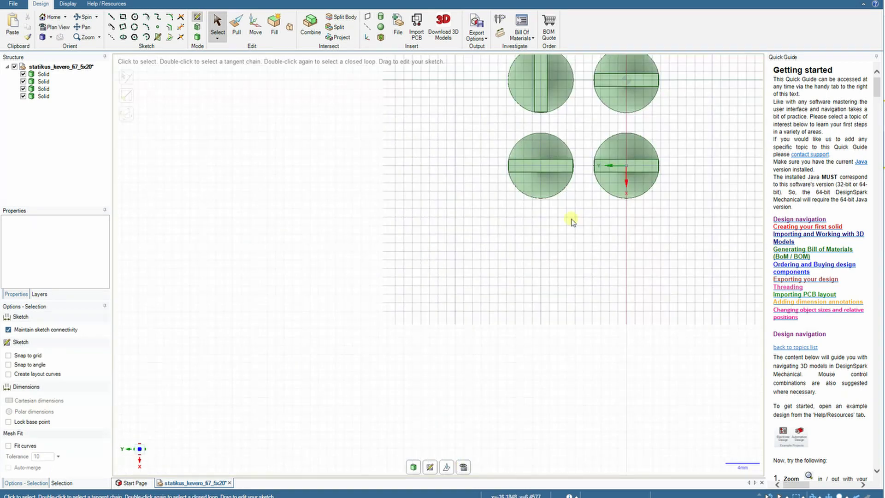
scroll(571, 222, "up", 5)
key("r")
left_click(473, 241)
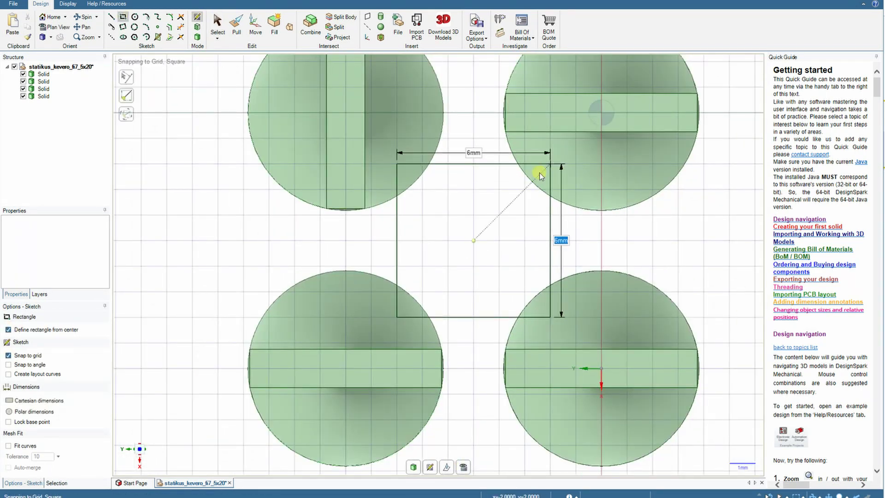
type("5")
key("Tab")
type("5")
key("Return")
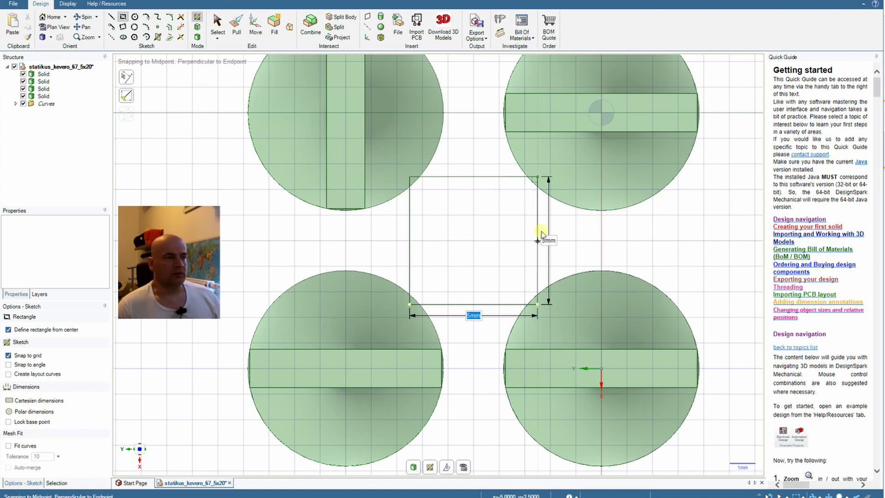
- Turn the square sketch between the columns into a surface with the Pull tool
key("p")
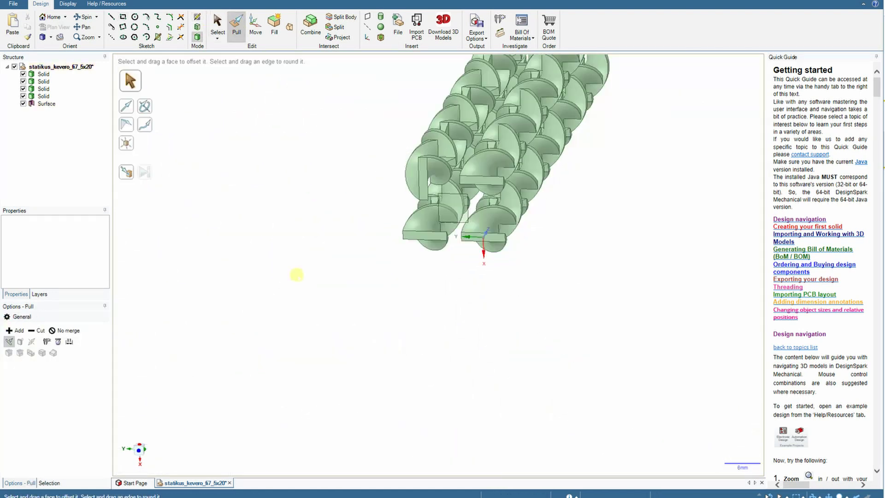
scroll(526, 189, "up", 5)
key("Escape")
middle_click_drag(526, 189, 536, 308)
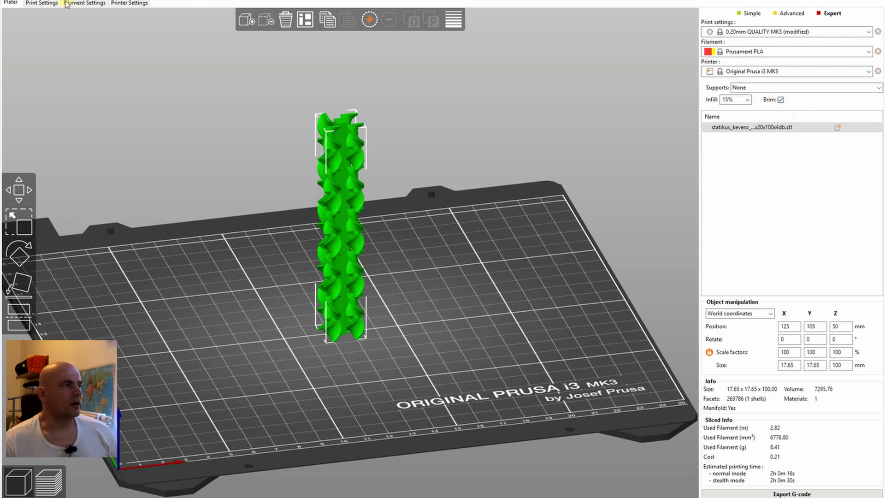
- Review the layer heights in the slicer's print settings and show the sliced layer preview of the four-column model
left_click(46, 3)
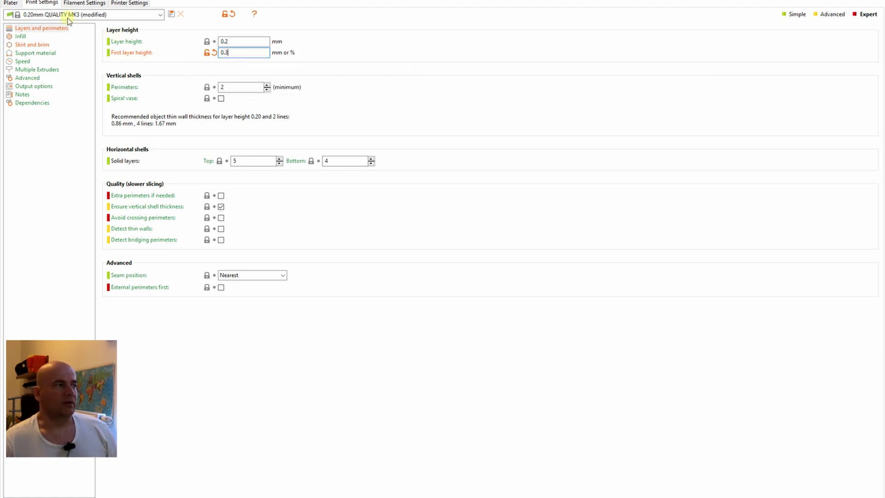
left_click(12, 4)
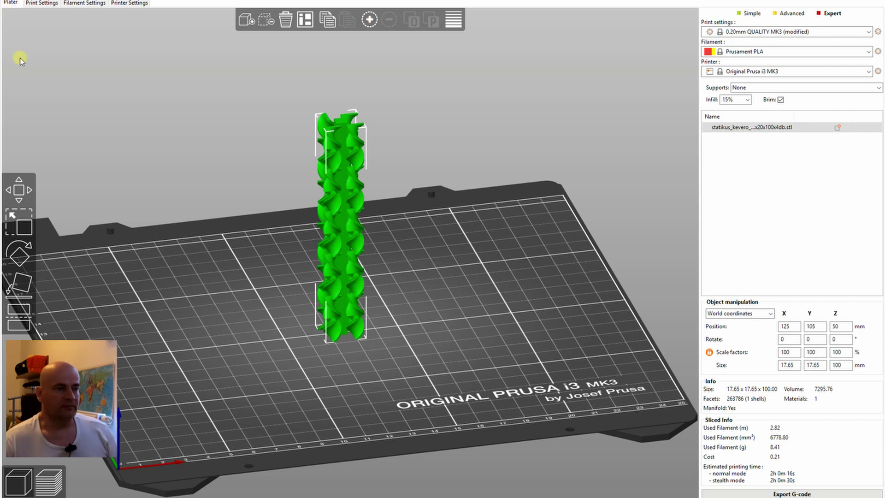
key("Tab")
scroll(327, 158, "up", 3)
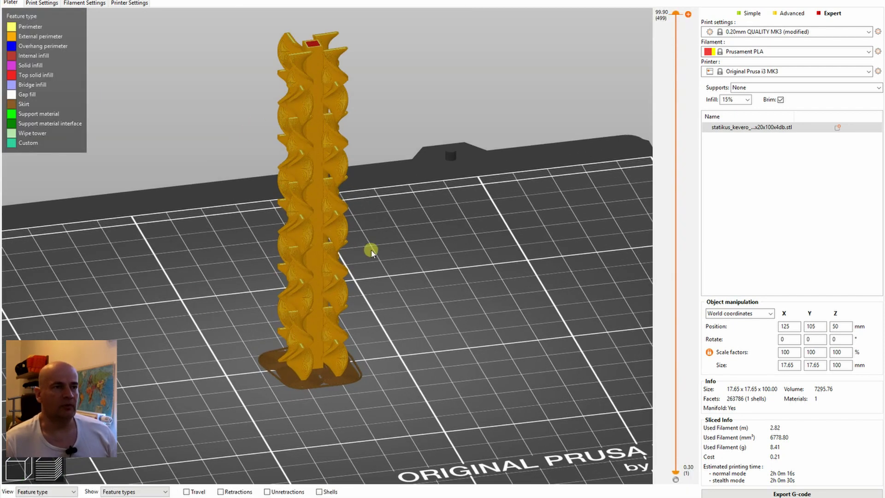
- Lower the layer preview to a height of 7.70 mm and view the cross-section from above
left_click_drag(675, 20, 654, 457)
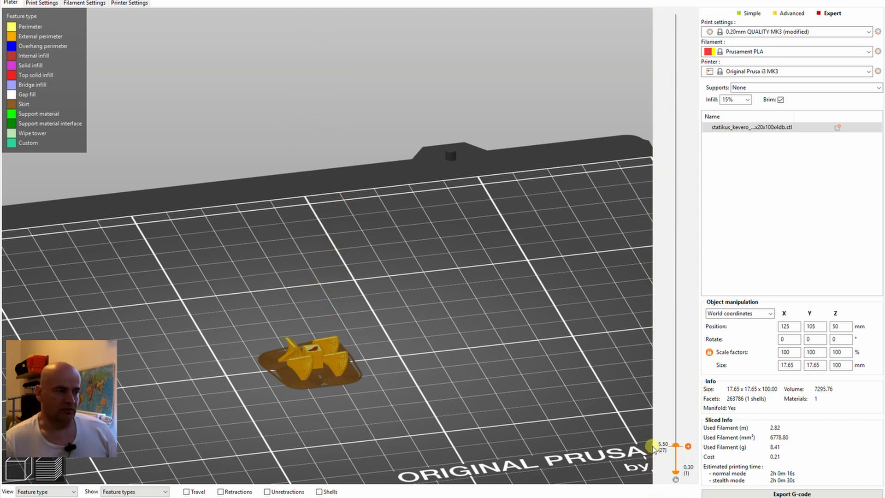
scroll(308, 347, "up", 5)
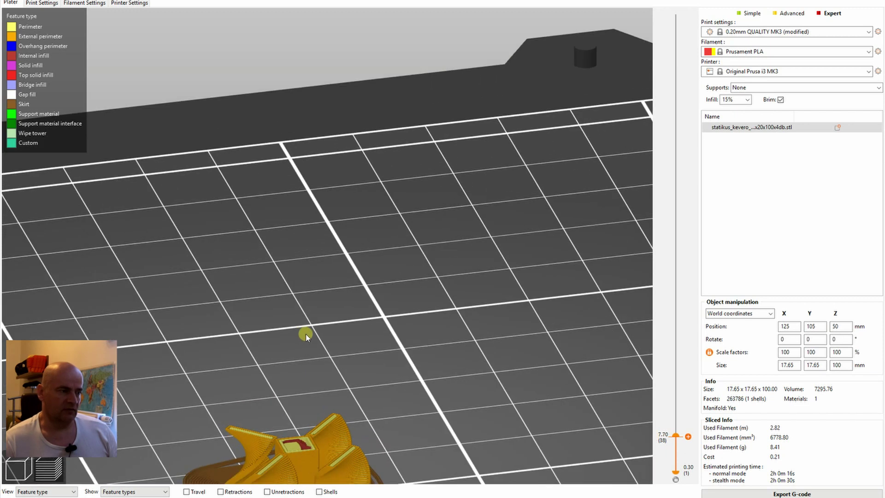
middle_click_drag(336, 237, 398, 85)
left_click_drag(397, 84, 313, 290)
scroll(314, 293, "up", 5)
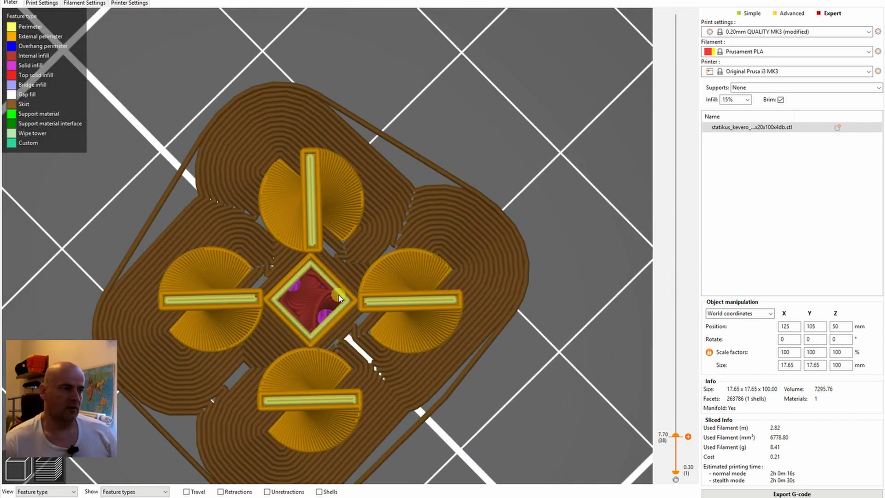
middle_click_drag(339, 297, 381, 238)
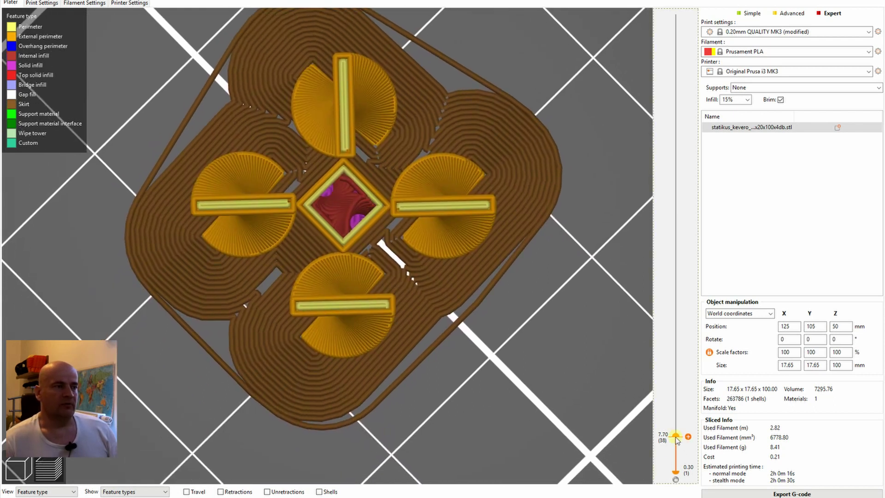
- Raise the layer preview to 14.30 mm, return it to 7.50 mm, and examine the central bar against the columns
left_click_drag(675, 436, 677, 409)
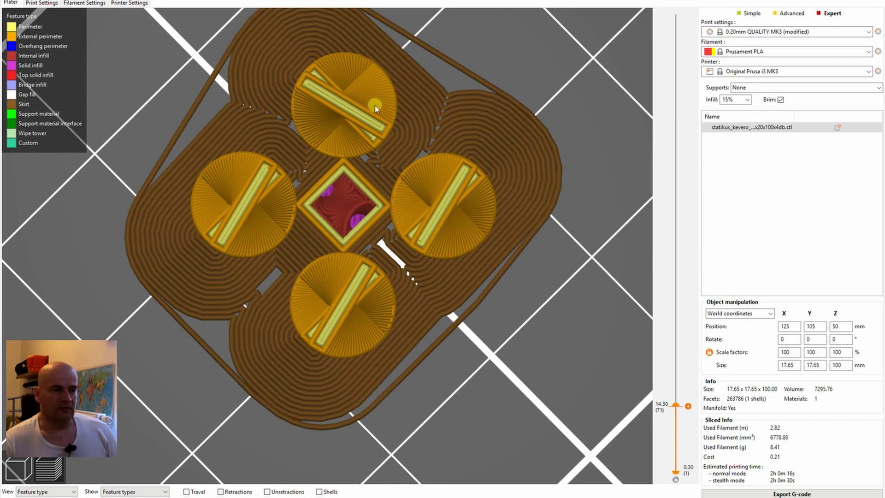
left_click_drag(676, 410, 678, 440)
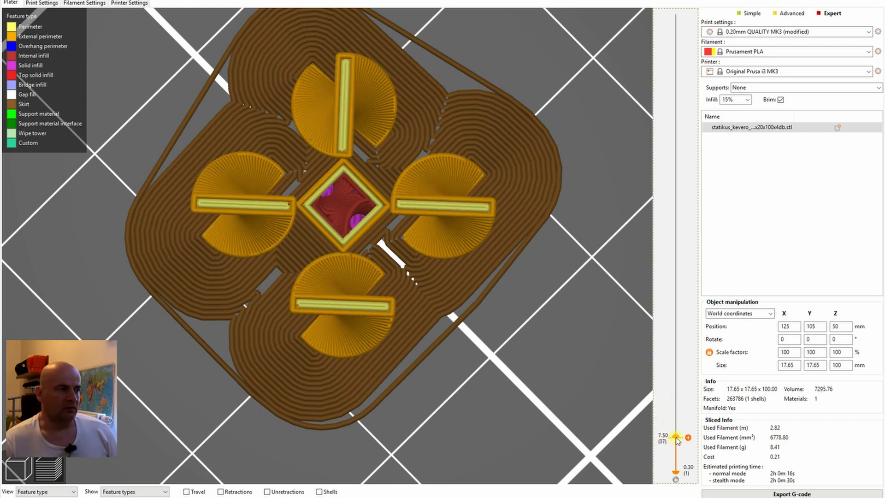
scroll(312, 247, "up", 5)
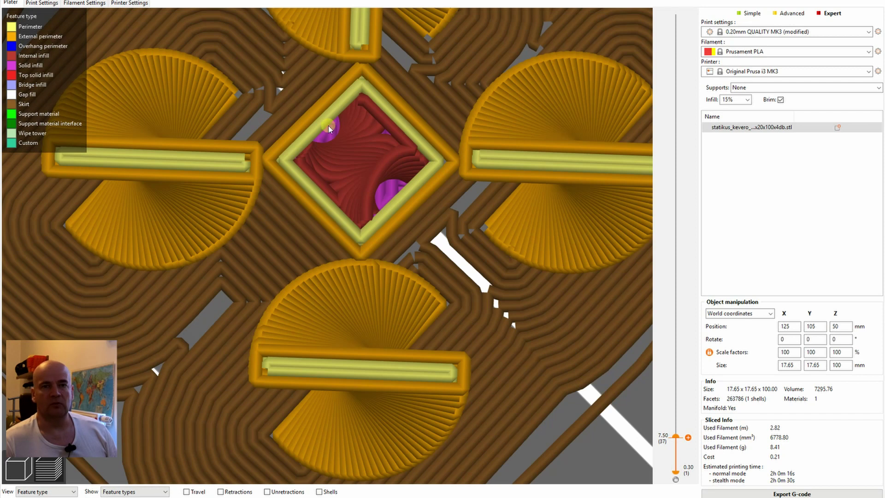
scroll(396, 196, "down", 5)
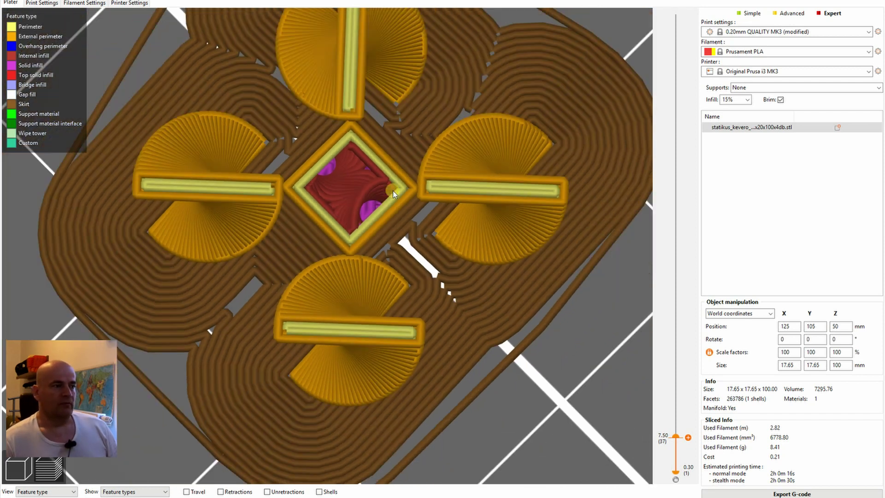
scroll(393, 190, "down", 3)
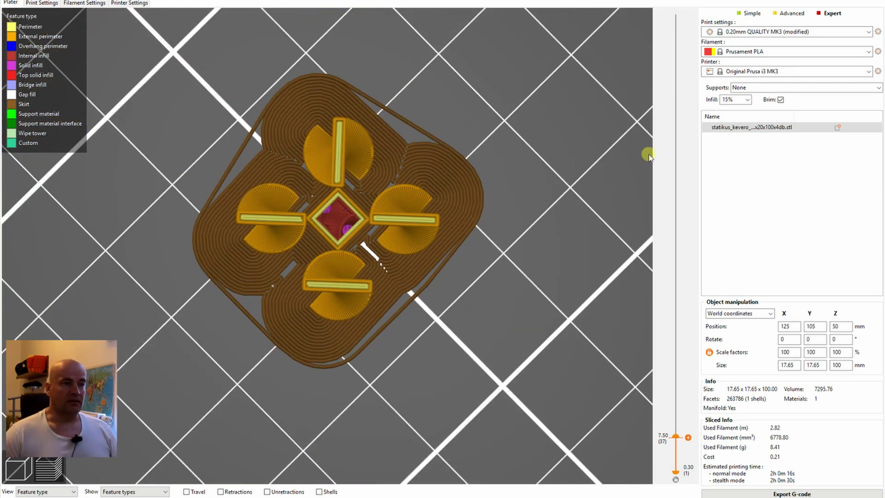
- View the sliced model from the side and raise the layer preview to 31.50 mm to inspect the columns' build-up
left_click_drag(462, 352, 450, 367)
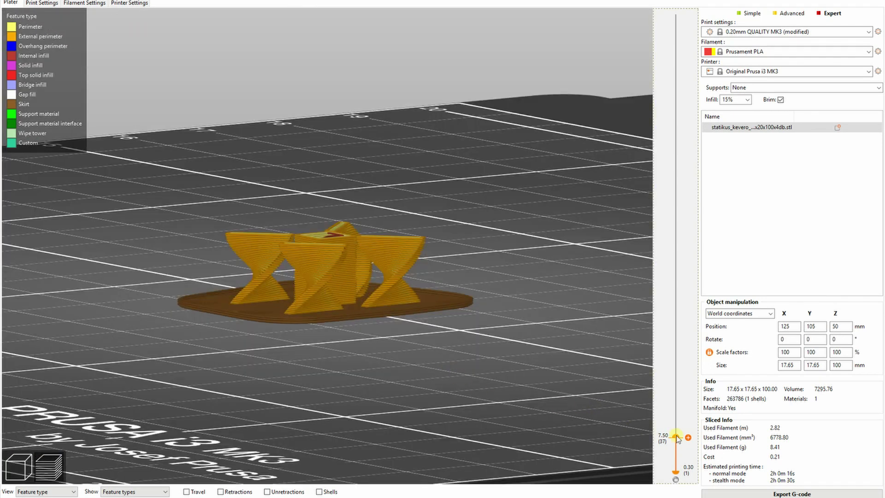
left_click_drag(677, 437, 679, 391)
left_click_drag(678, 361, 678, 153)
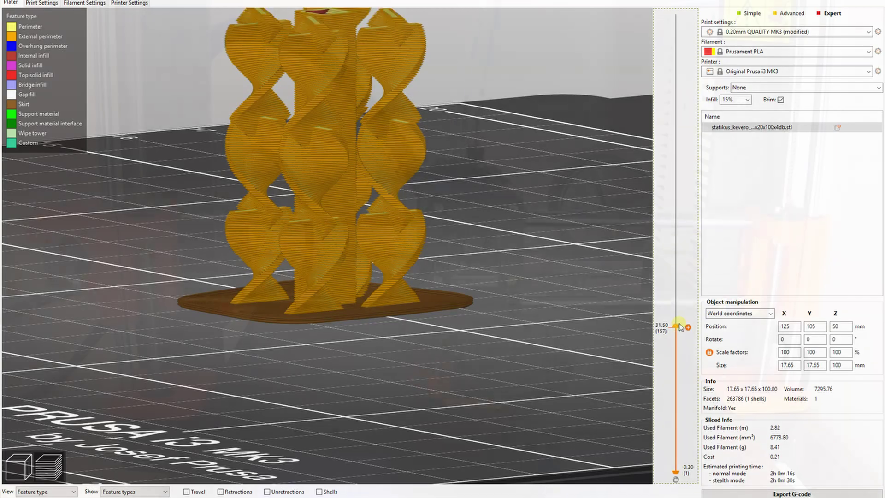